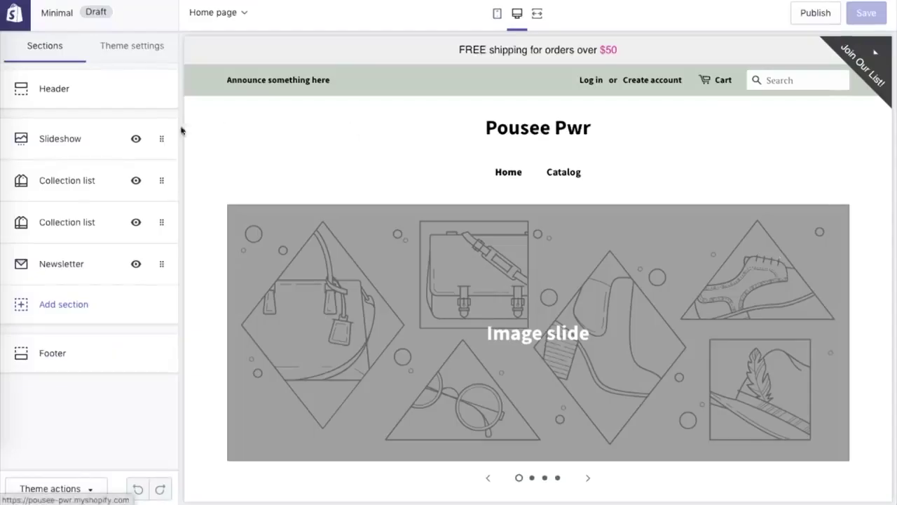
Open the home page's Slideshow section settings and expand its first slide
click(103, 144)
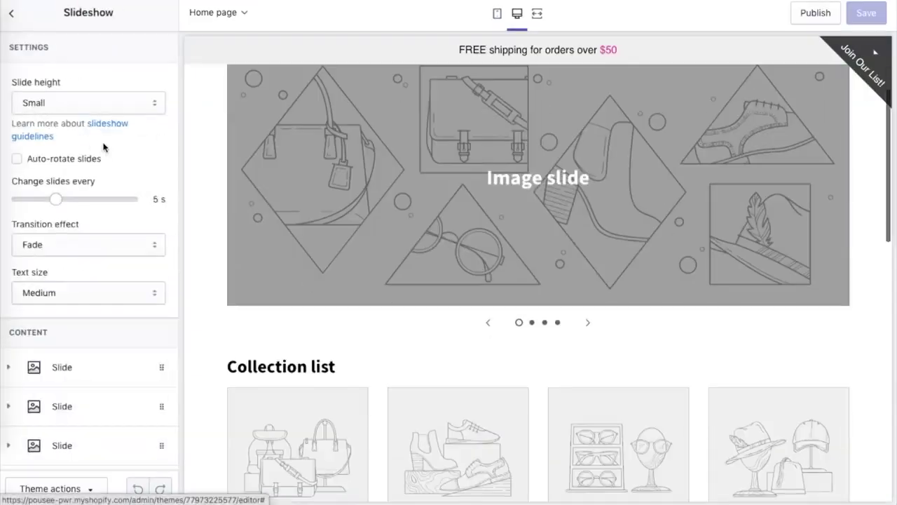
click(97, 369)
click(81, 355)
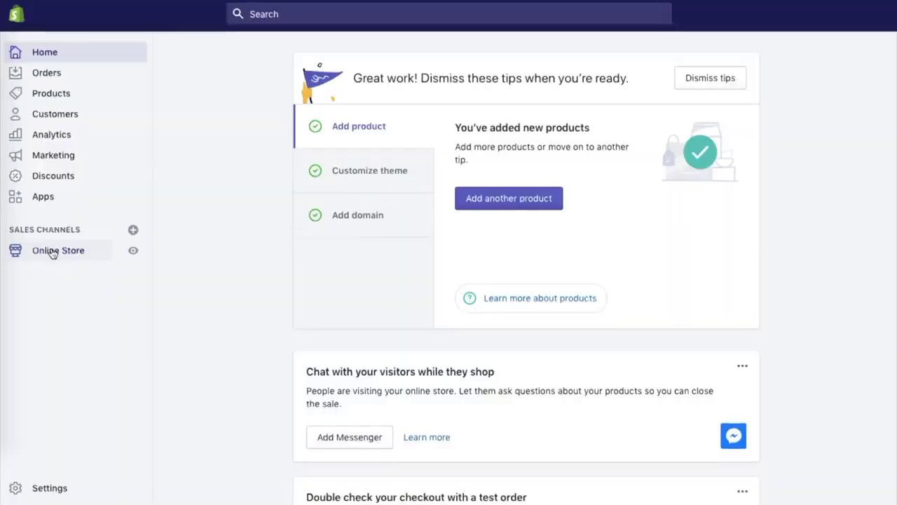
Open the online store's themes, filter the Shopify Theme Store to free themes and look through them
click(53, 251)
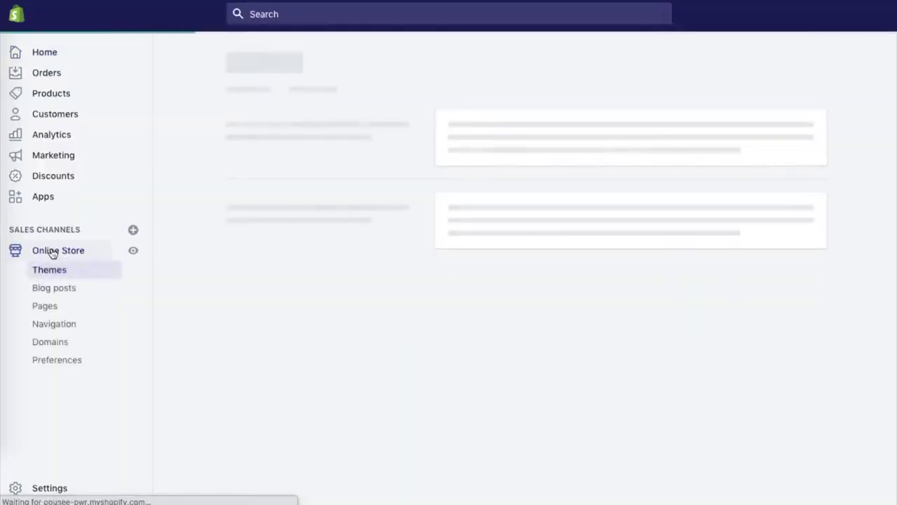
scroll(254, 359, down, 5)
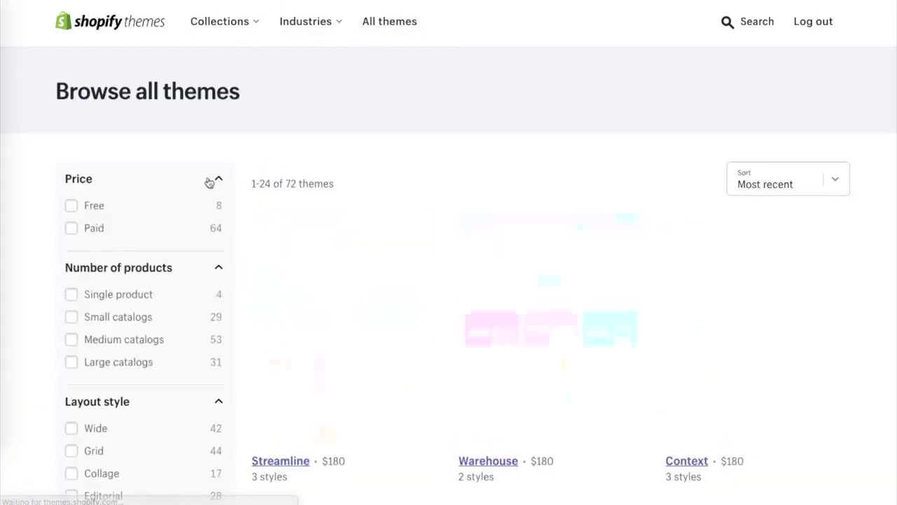
click(71, 205)
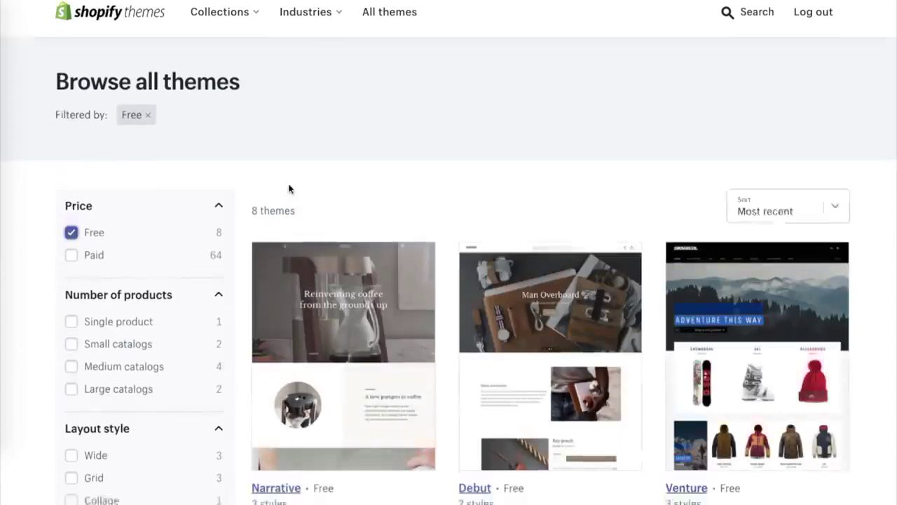
scroll(687, 272, down, 3)
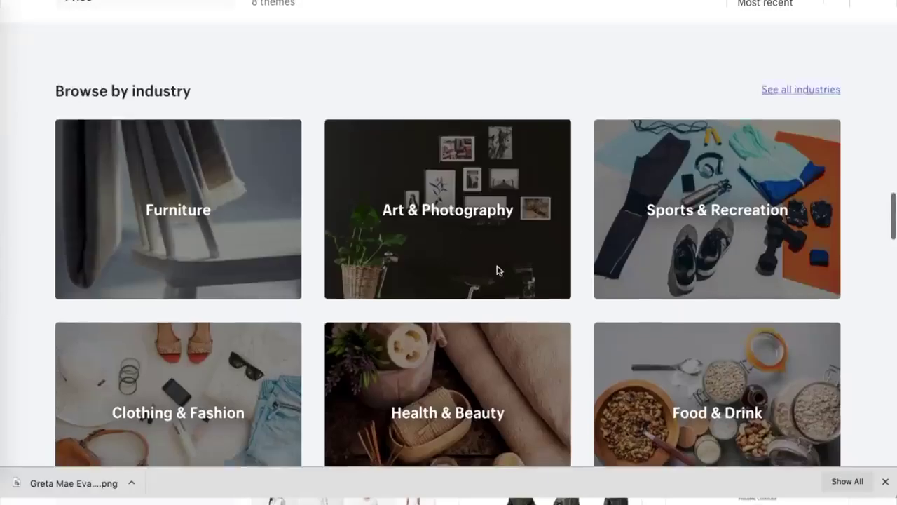
scroll(497, 271, down, 3)
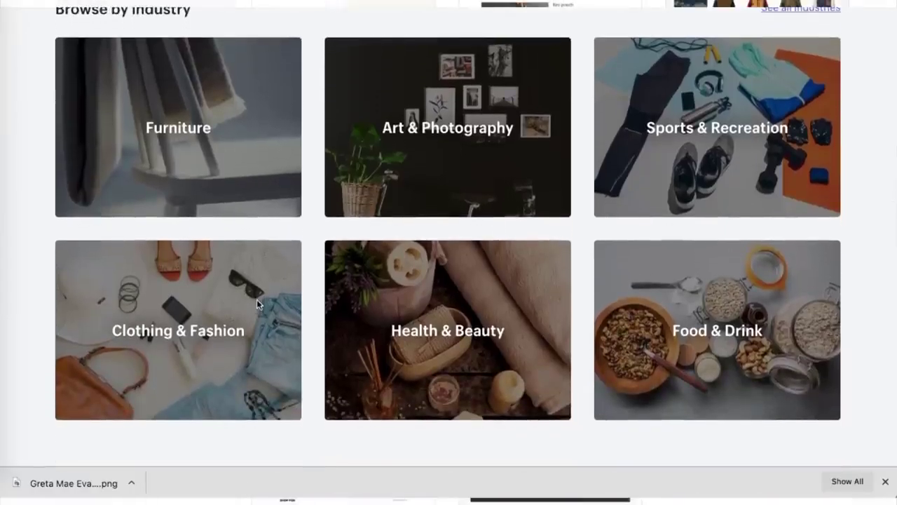
click(256, 299)
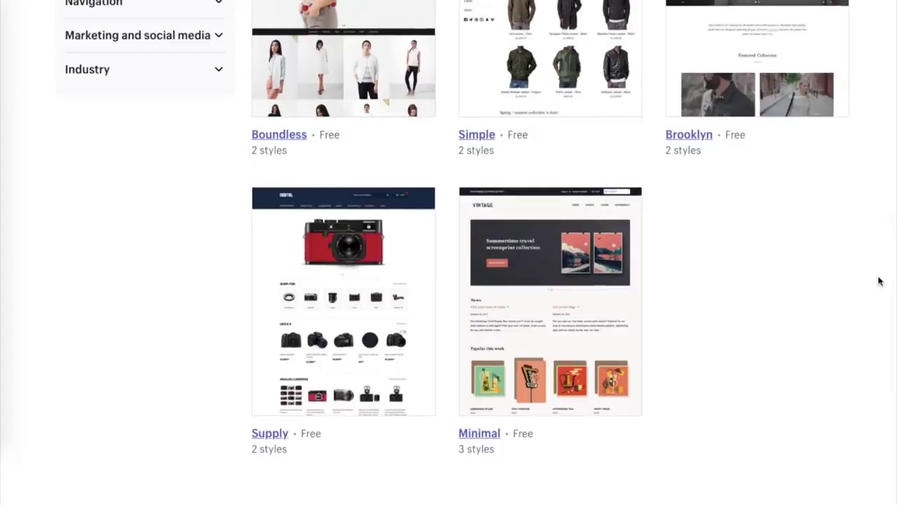
scroll(880, 281, up, 4)
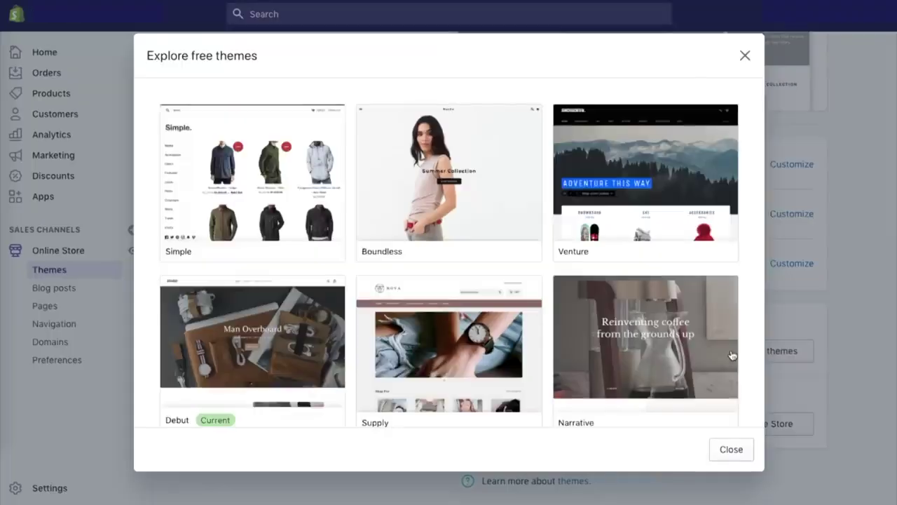
Open the Supply theme from the free themes list and compare its Blue and Light styles
scroll(731, 355, down, 2)
scroll(731, 355, down, 3)
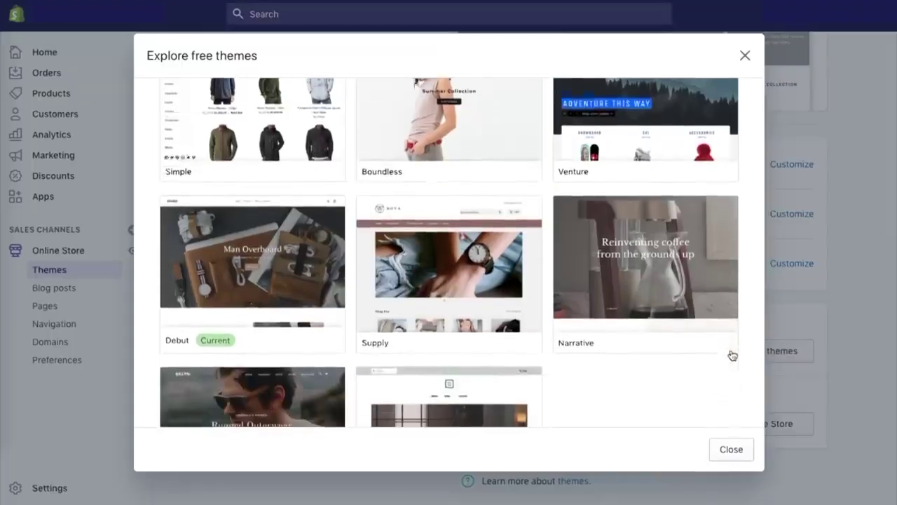
click(465, 273)
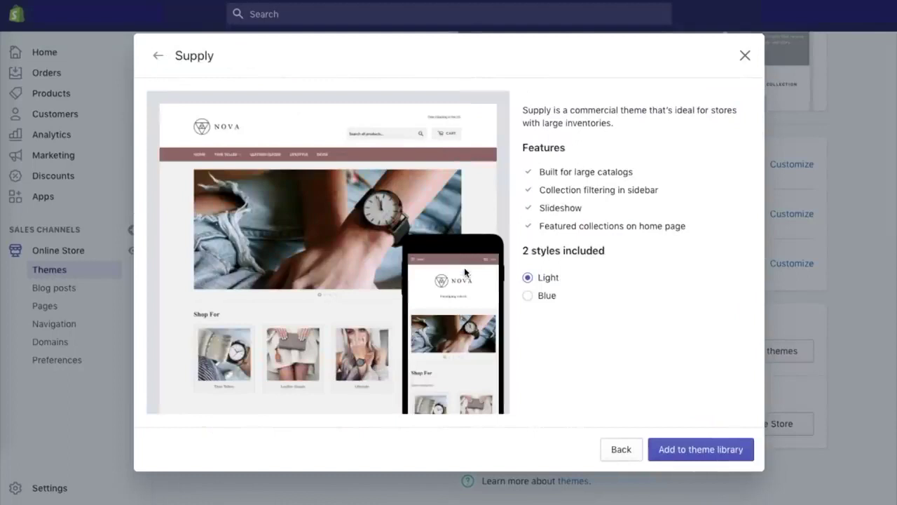
click(528, 295)
click(528, 278)
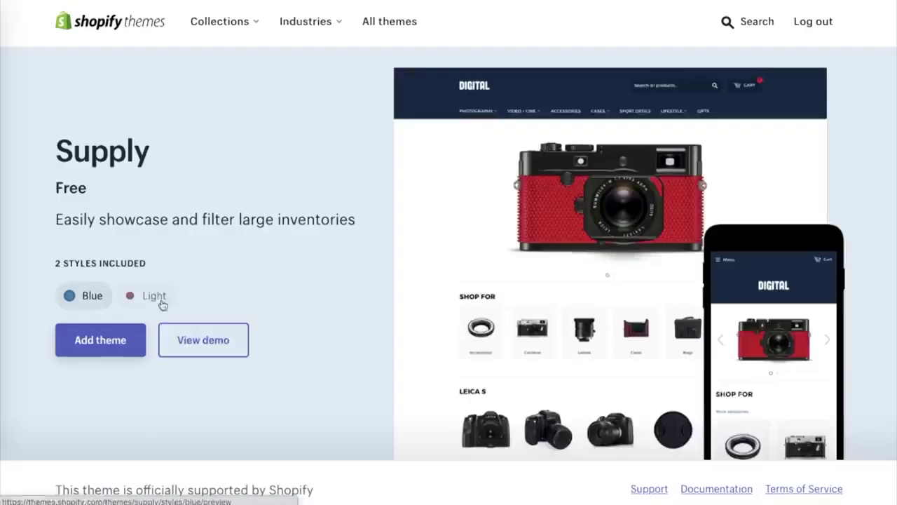
Choose the Light style on the Supply theme page, open its demo and look through the home page
click(157, 298)
click(209, 327)
scroll(445, 402, down, 8)
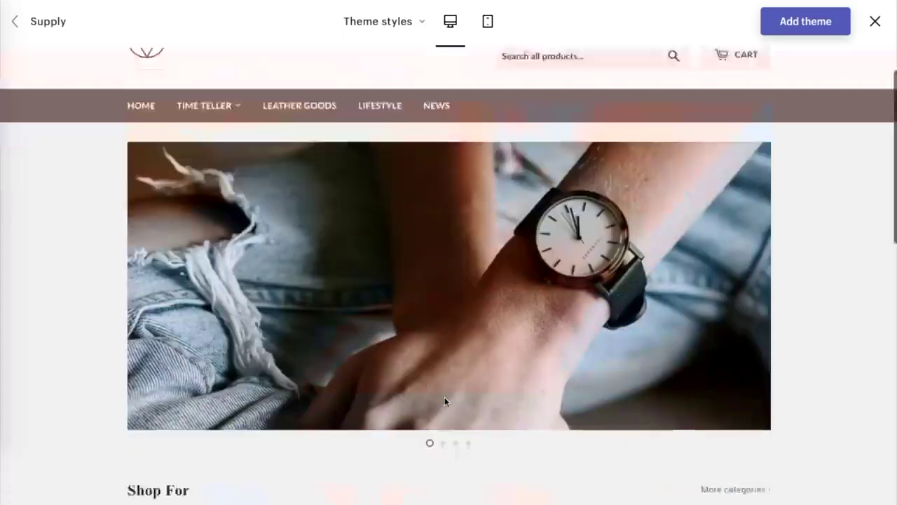
scroll(445, 400, down, 3)
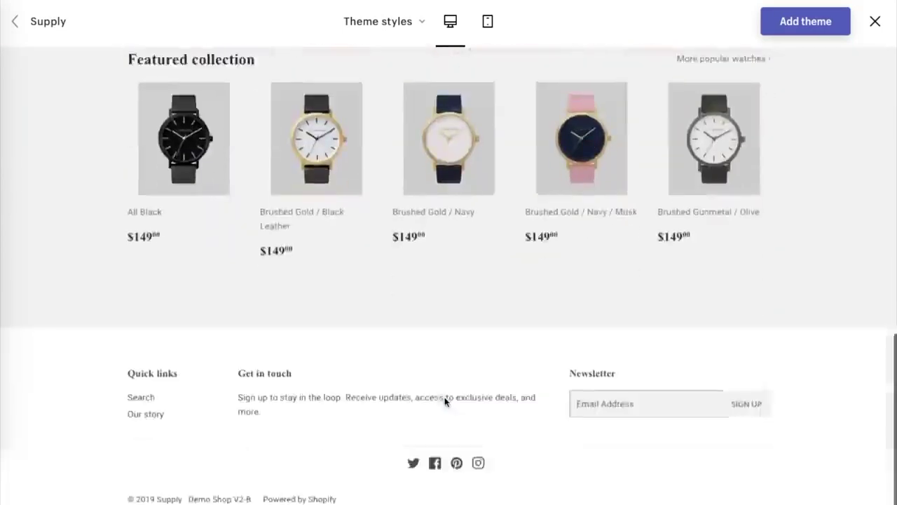
scroll(445, 400, up, 10)
View the Time Teller and Lifestyle collection pages in the Supply demo store
click(220, 167)
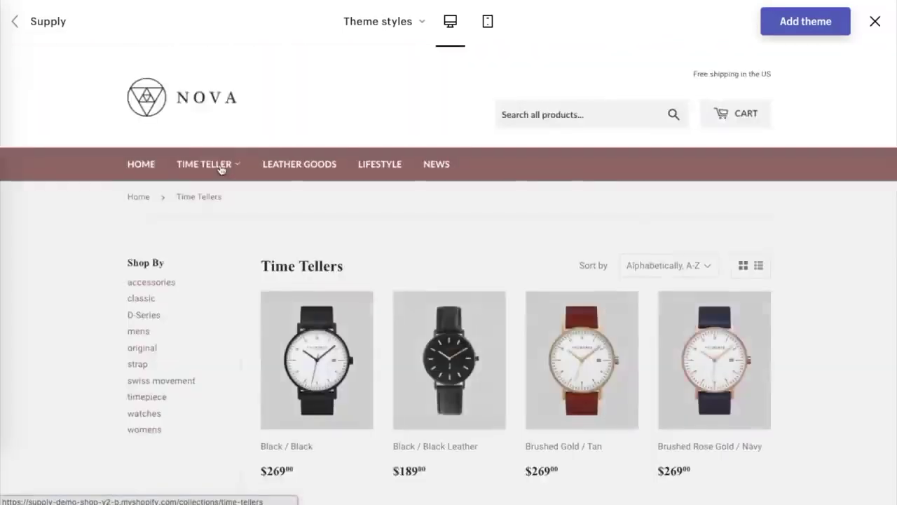
scroll(273, 125, down, 1)
click(278, 92)
click(384, 167)
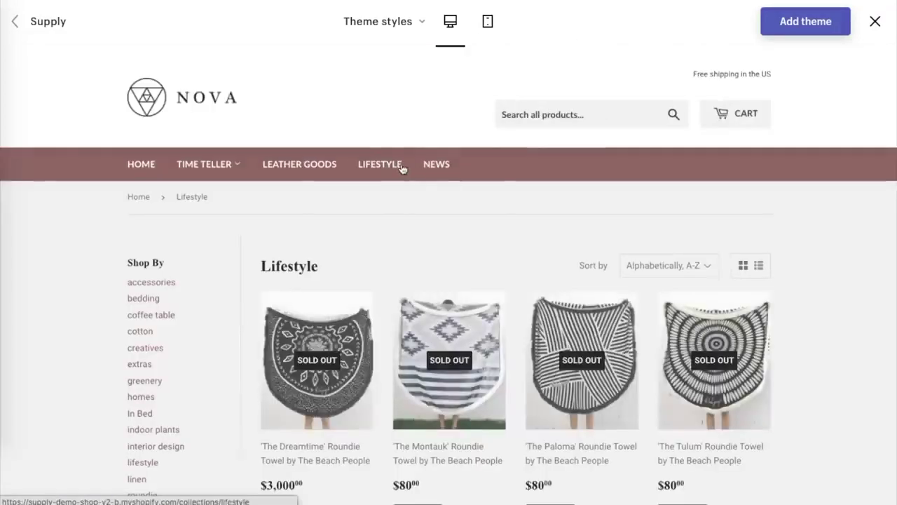
Switch the Supply demo to the mobile preview and examine its menu and home page layout
click(488, 22)
click(358, 107)
click(362, 165)
scroll(365, 189, down, 5)
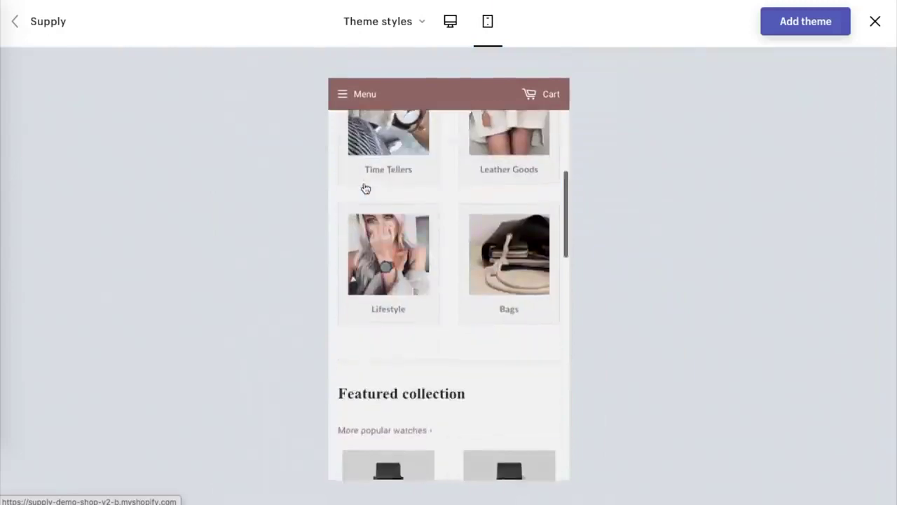
scroll(366, 189, down, 15)
scroll(366, 189, up, 20)
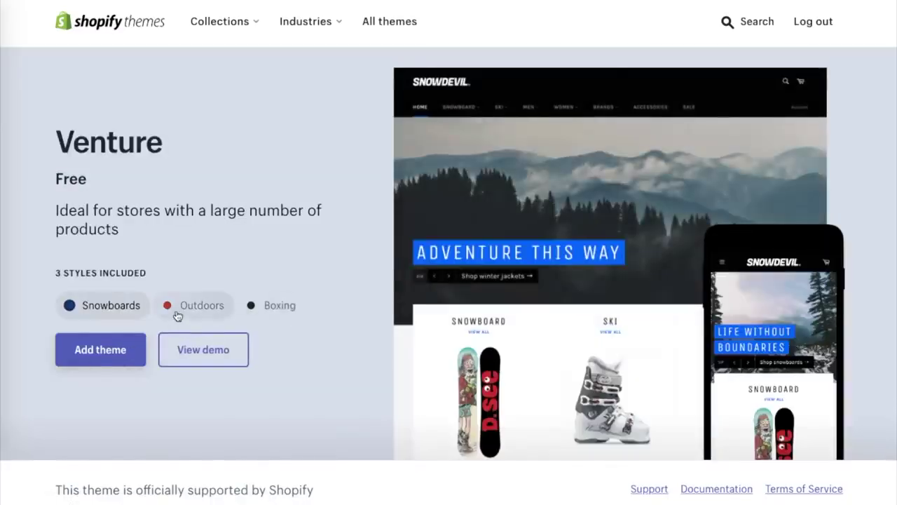
Compare the Venture theme's Outdoors and Boxing styles, then look through the Boxing demo's home page
click(177, 313)
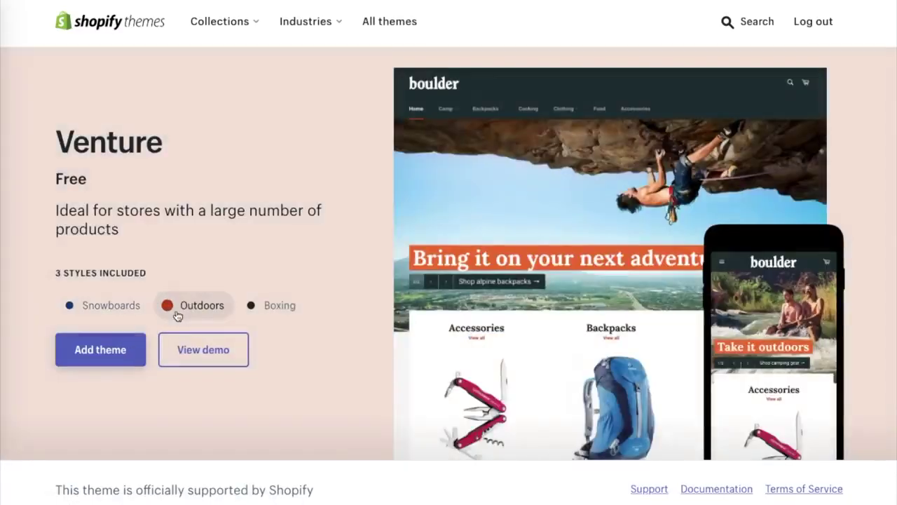
click(257, 316)
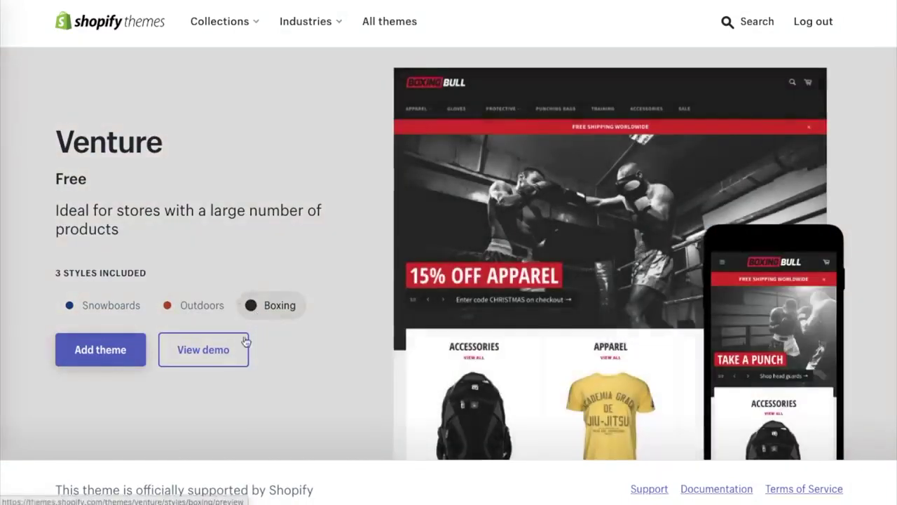
click(244, 344)
scroll(415, 407, down, 12)
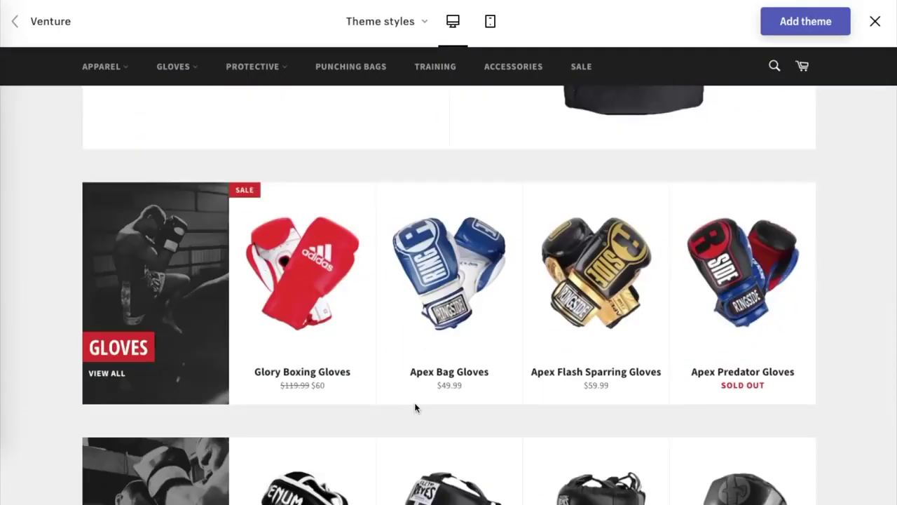
scroll(415, 408, down, 4)
scroll(415, 407, up, 3)
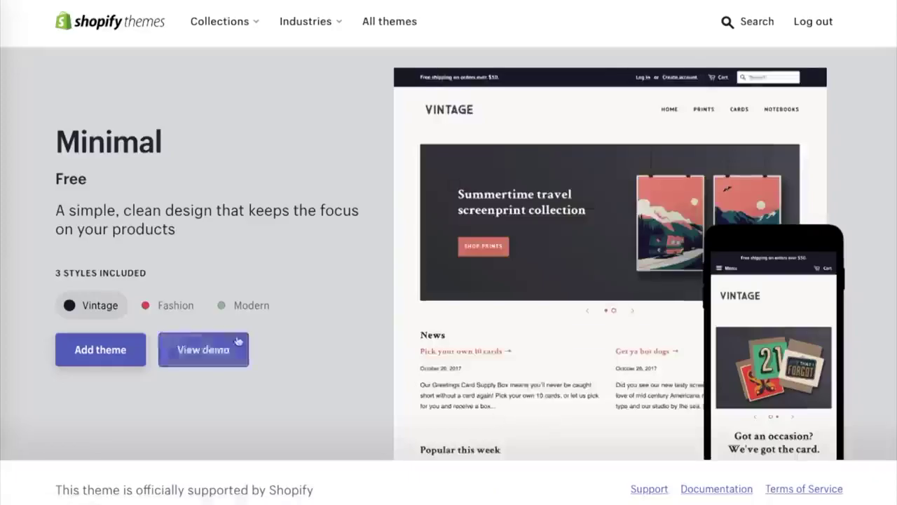
Compare the Minimal theme's Fashion and Modern styles, then look through the Modern demo's home page
click(172, 306)
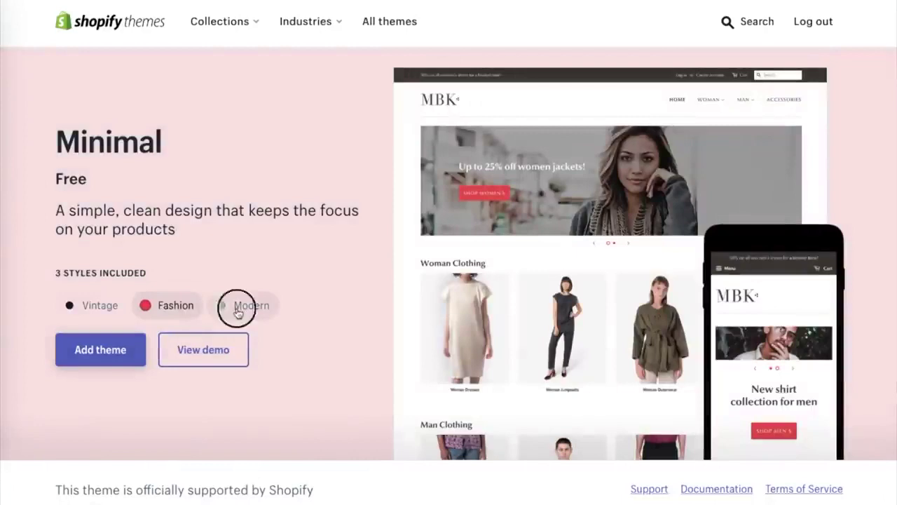
click(238, 308)
click(226, 347)
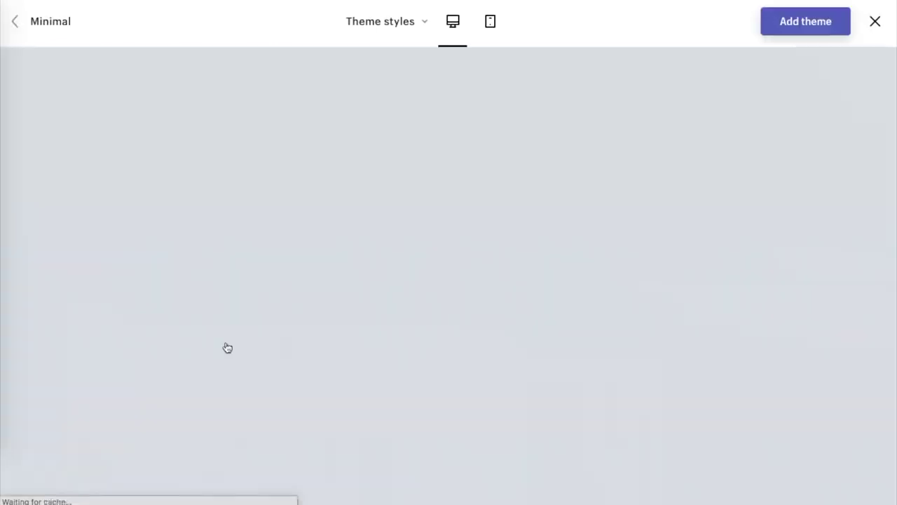
scroll(226, 347, down, 1)
scroll(226, 348, down, 15)
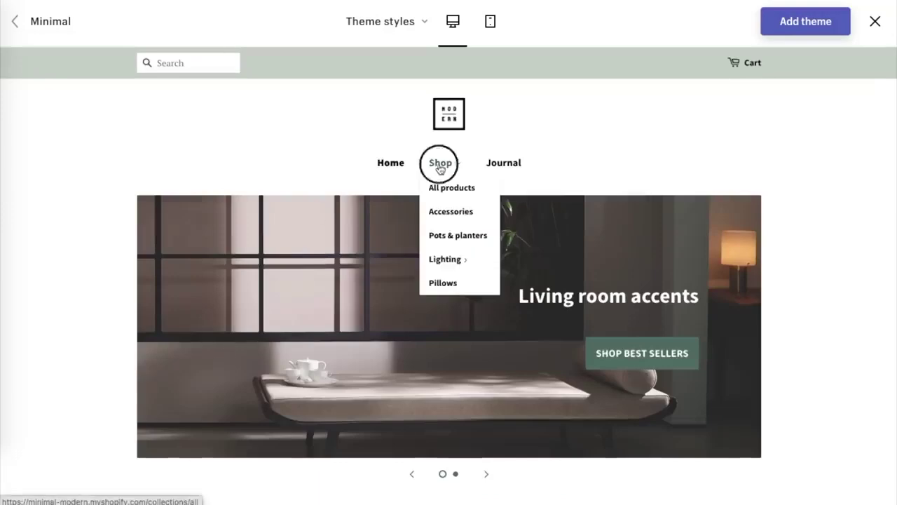
View the Shop products page and the Journal page in the Minimal demo store
click(440, 166)
scroll(441, 168, down, 10)
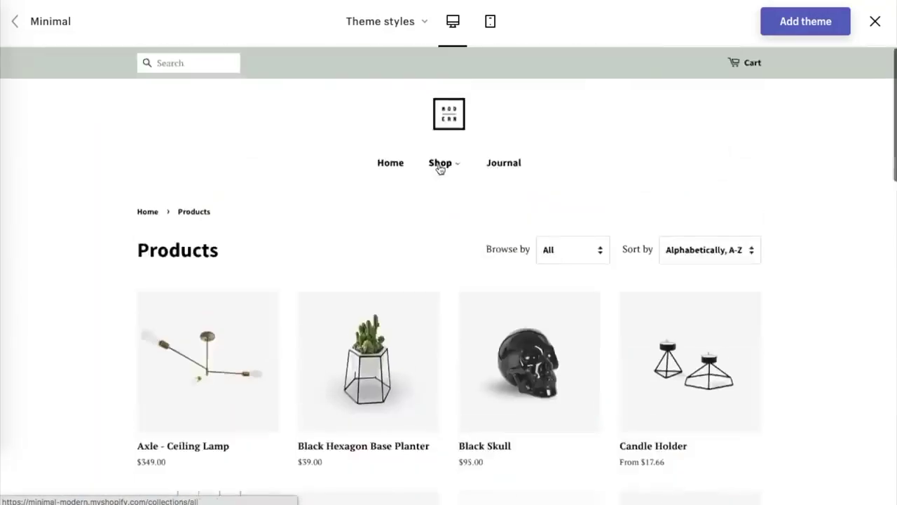
click(491, 166)
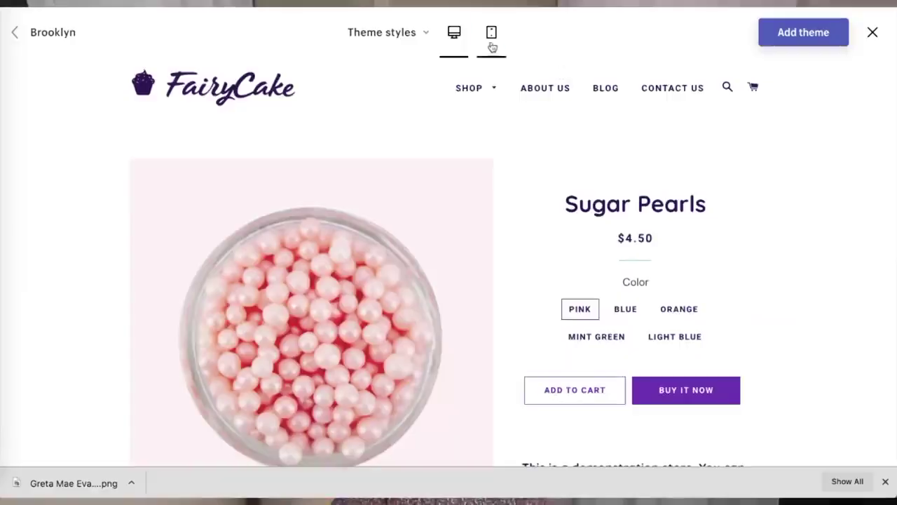
Switch the Brooklyn demo to the mobile preview, look through the home page and open the Plain Baking Cups product
click(492, 42)
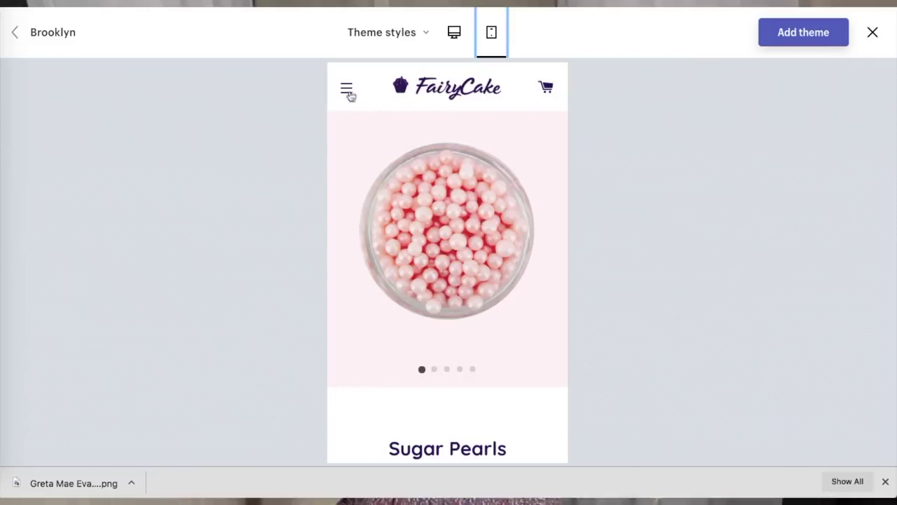
scroll(486, 202, down, 5)
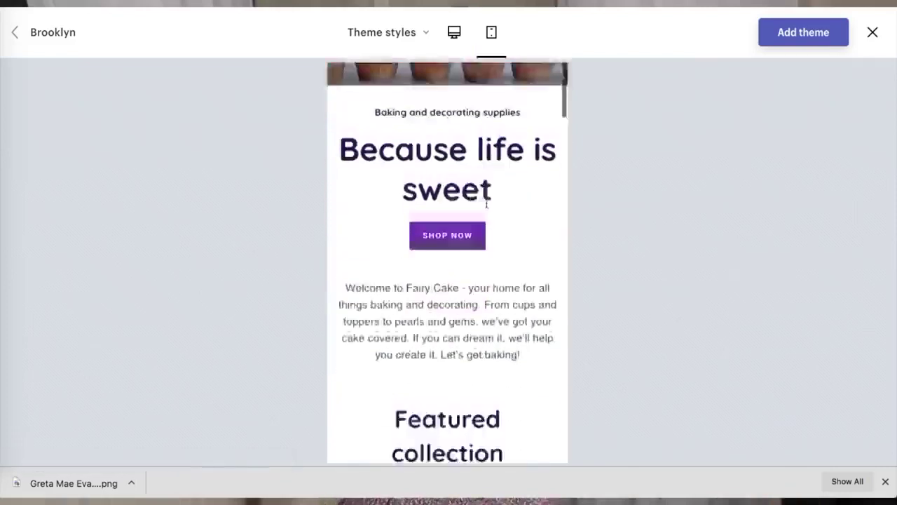
scroll(486, 205, down, 10)
click(487, 207)
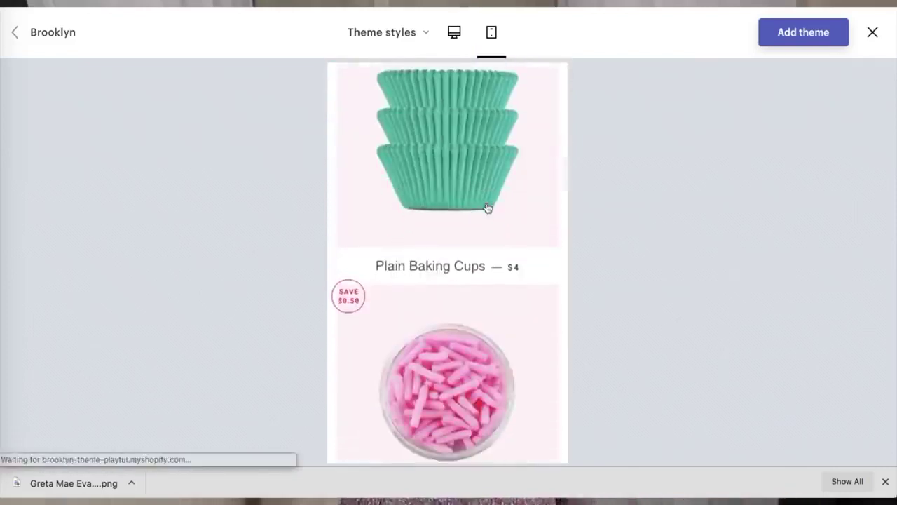
scroll(488, 208, down, 5)
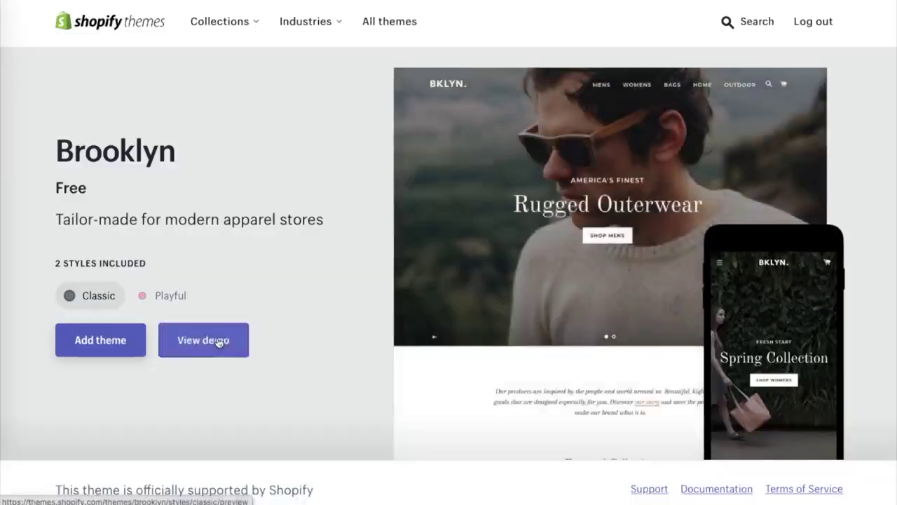
Open the demo of Brooklyn's Classic style and look through its home page
click(217, 343)
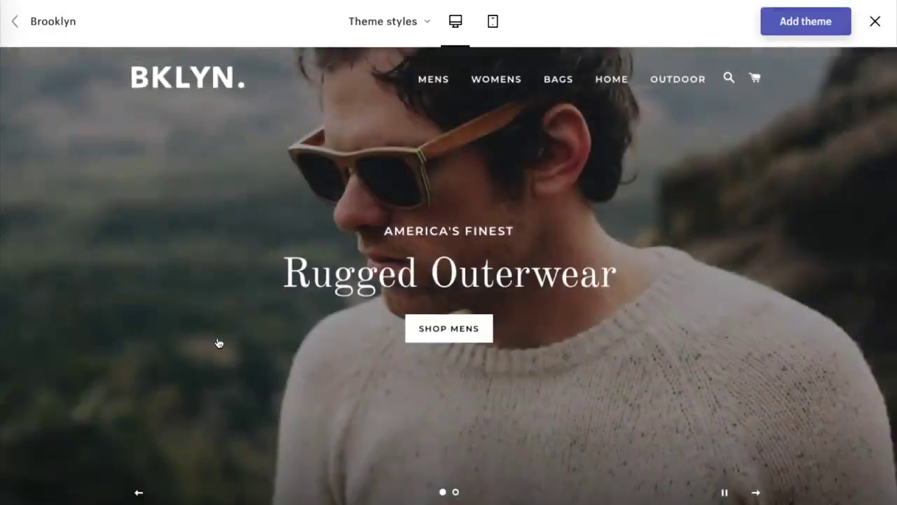
scroll(218, 342, down, 10)
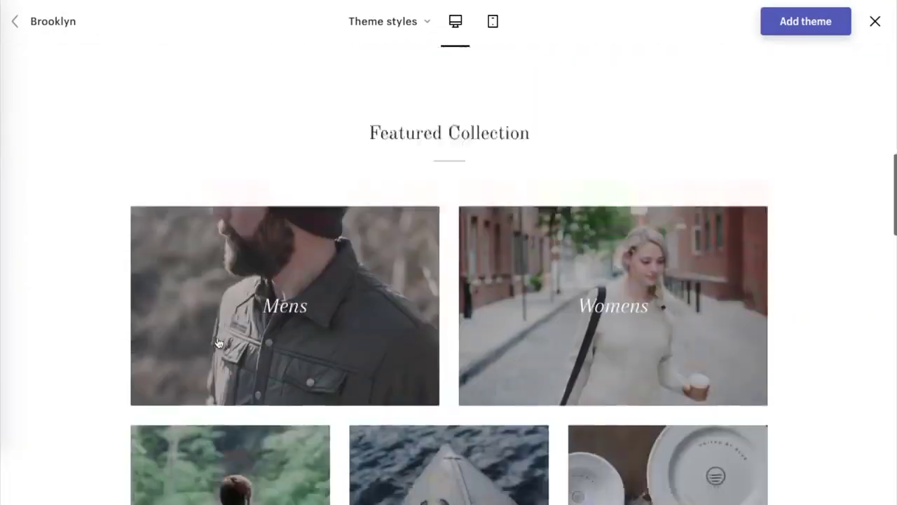
scroll(218, 343, down, 10)
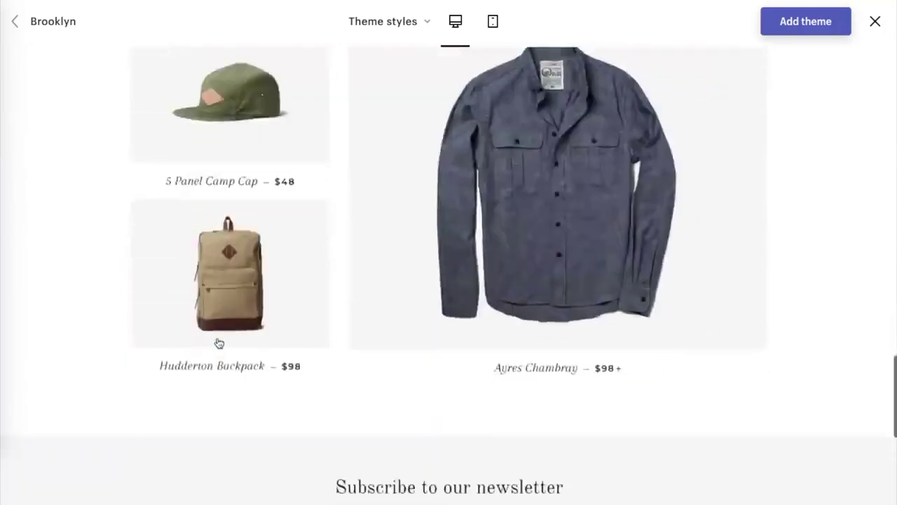
scroll(219, 342, down, 5)
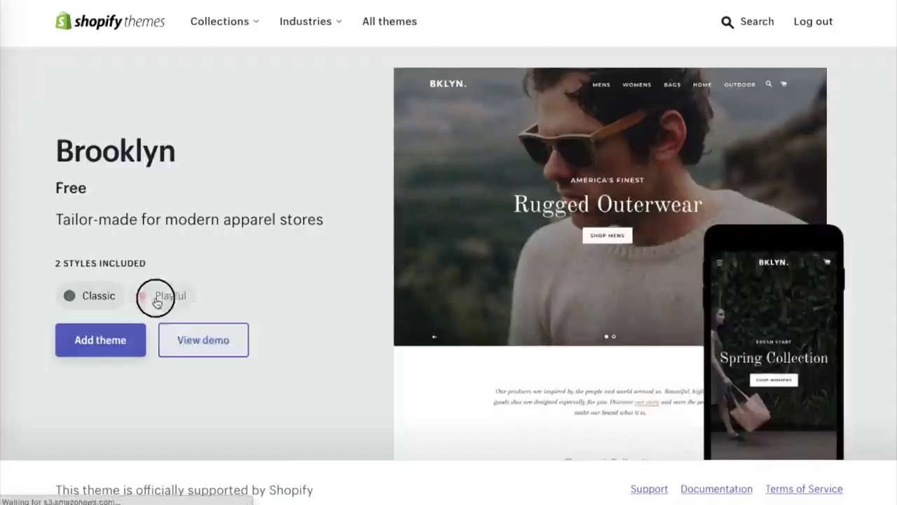
Switch the Brooklyn theme to its Playful style, open its demo and look through the home page
click(153, 297)
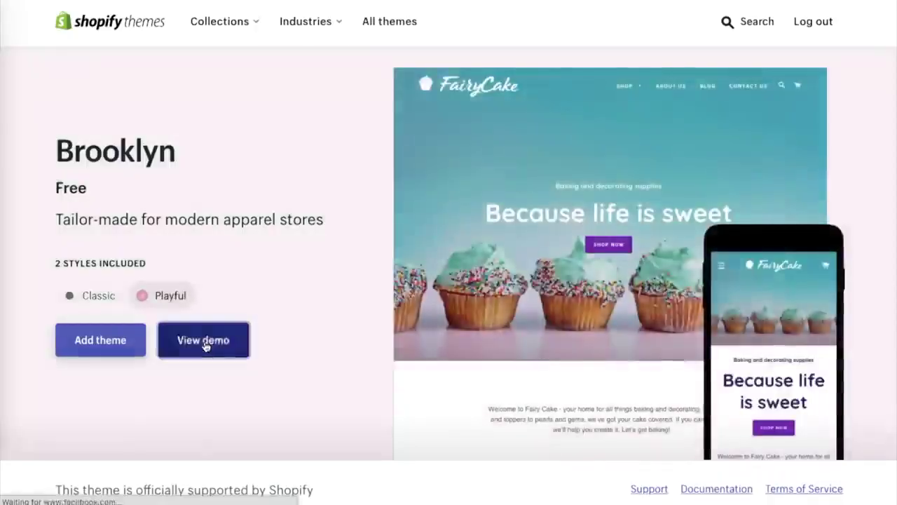
click(204, 342)
scroll(206, 347, down, 8)
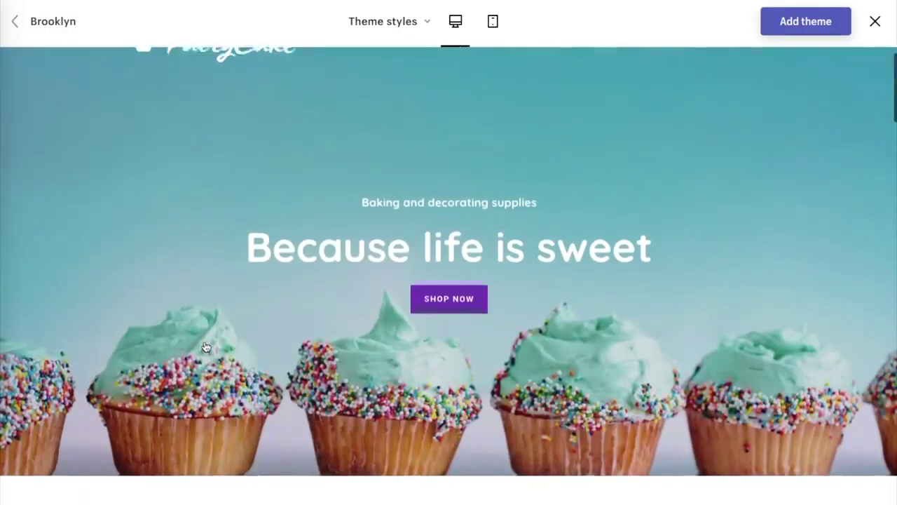
scroll(206, 347, down, 7)
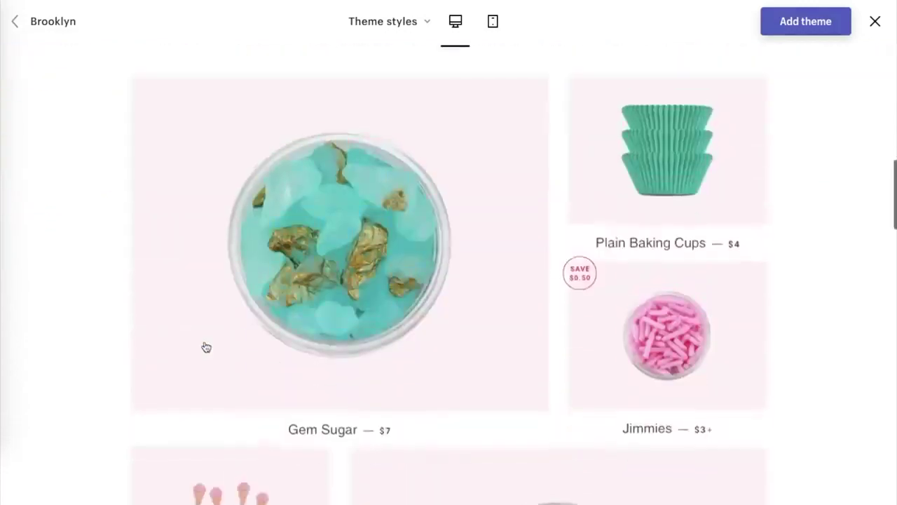
scroll(206, 347, down, 10)
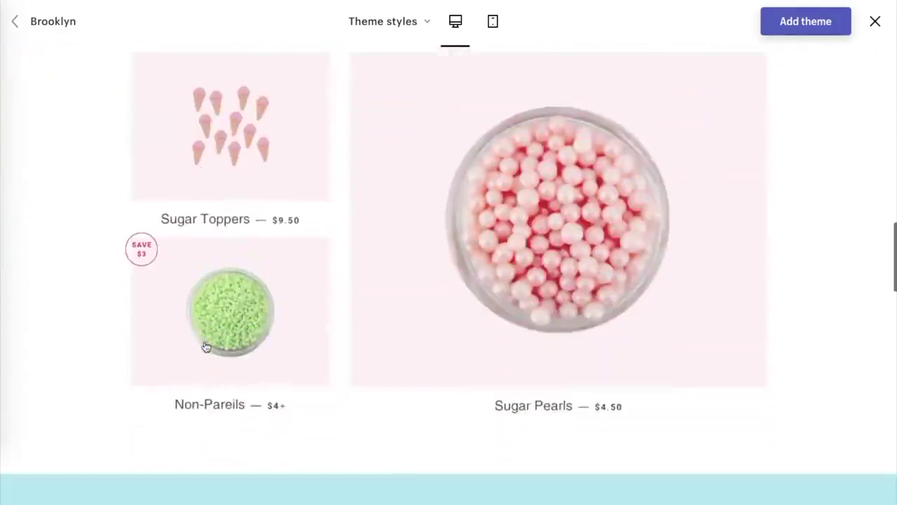
scroll(206, 347, down, 5)
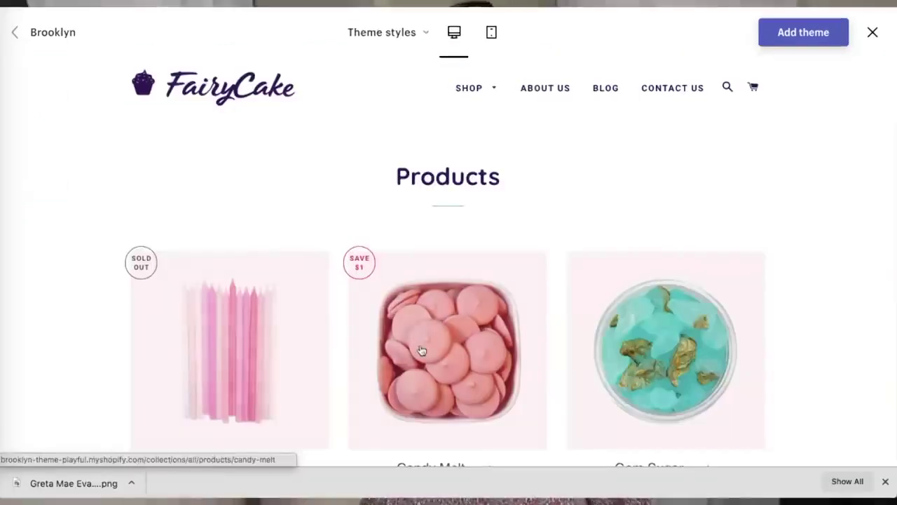
Browse the Playful demo's Products page and look through the full Sugar Pearls product page
scroll(421, 350, down, 7)
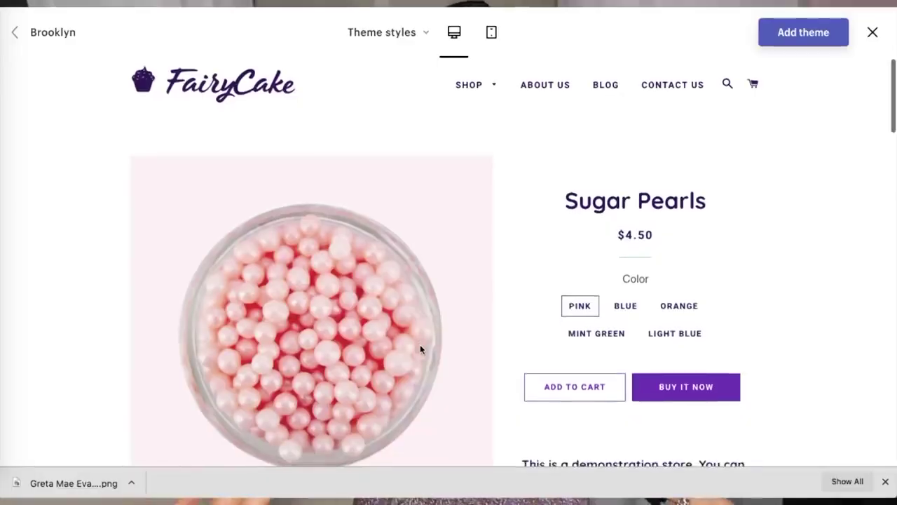
scroll(421, 346, down, 2)
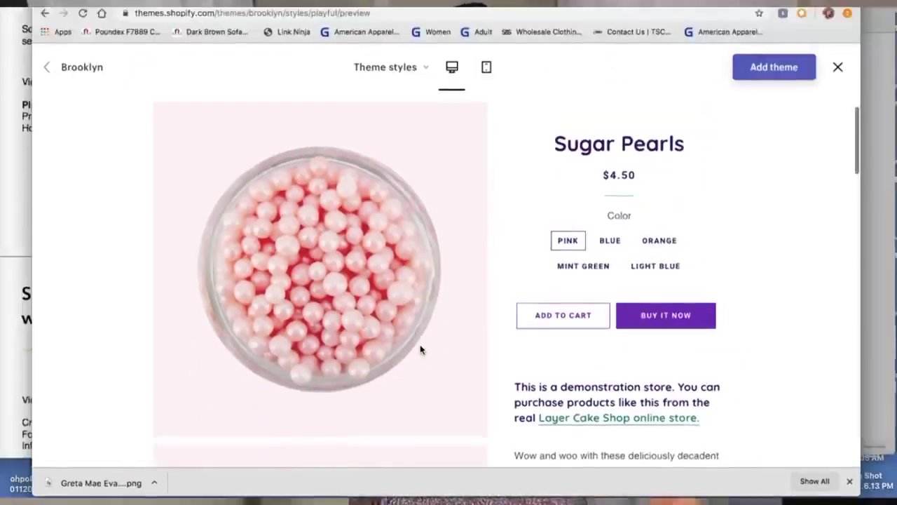
scroll(420, 348, down, 5)
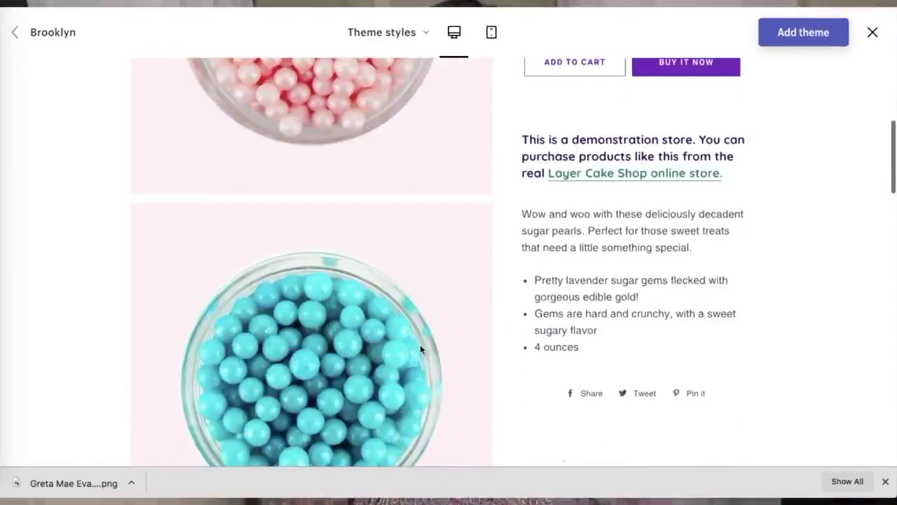
scroll(420, 349, down, 10)
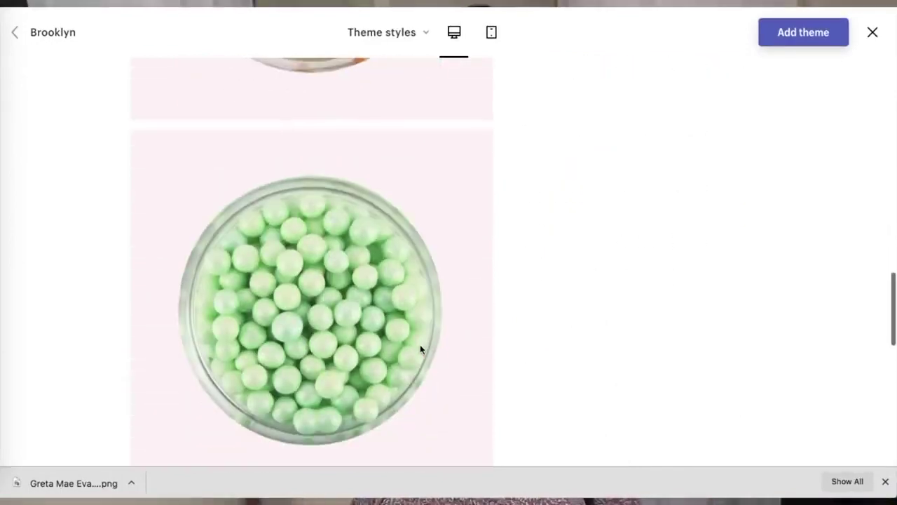
scroll(421, 349, down, 6)
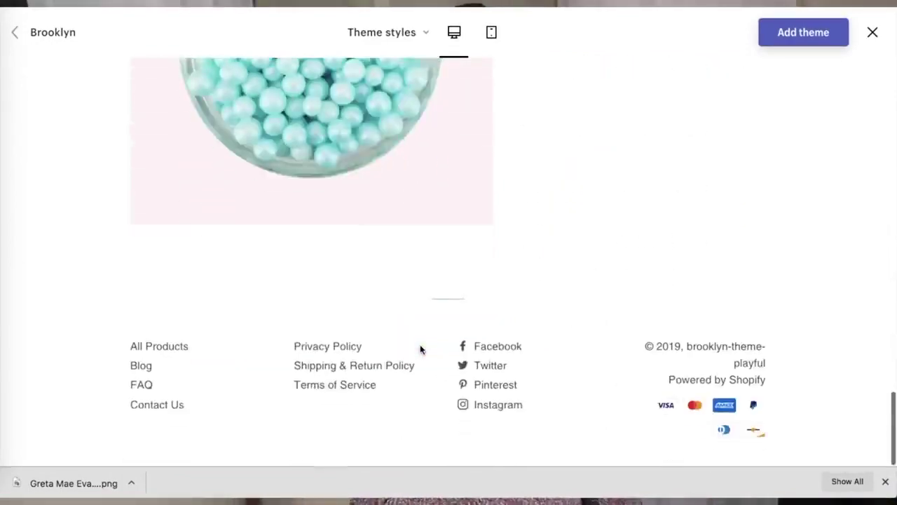
scroll(420, 348, up, 20)
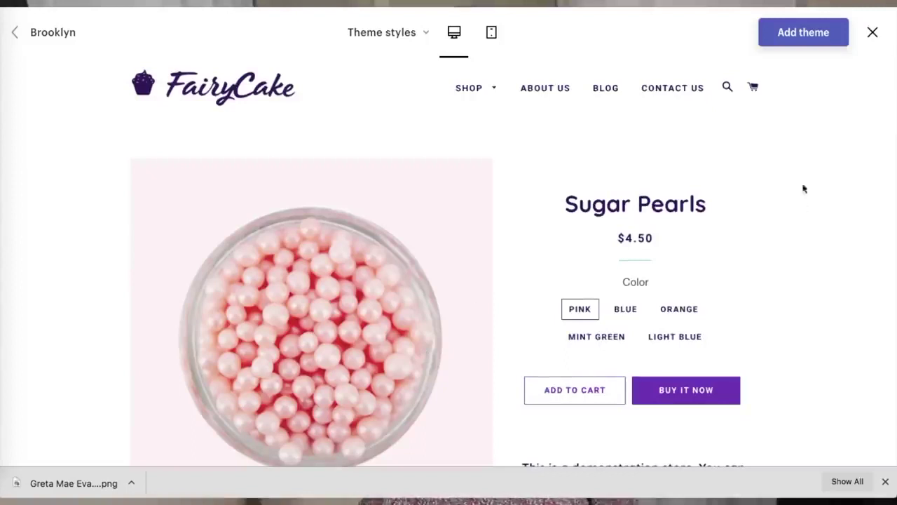
Switch to the mobile preview, choose Electric Pink for the Plain Baking Cups and look through the product page
click(491, 32)
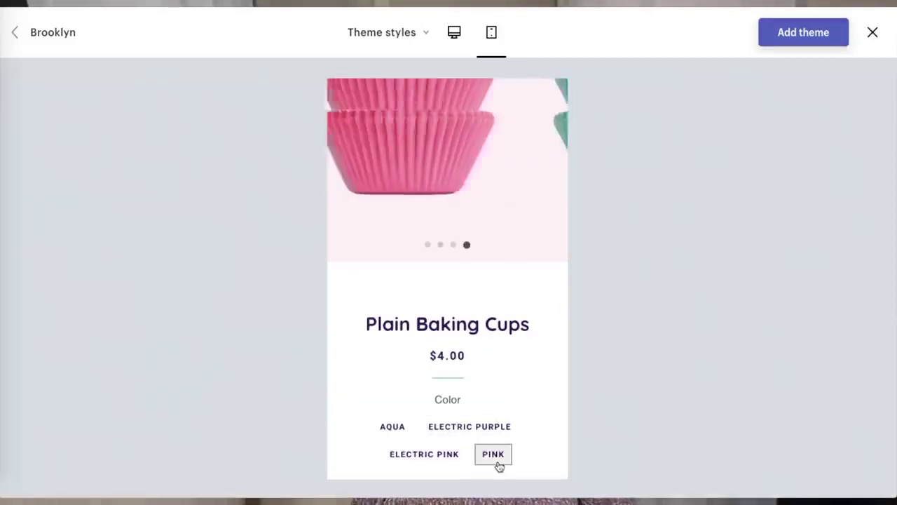
scroll(498, 466, up, 1)
click(442, 474)
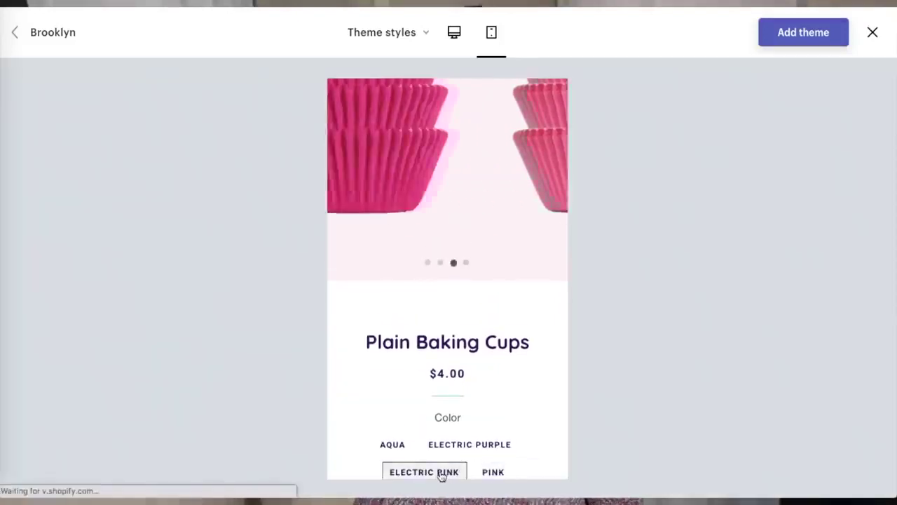
scroll(461, 418, down, 10)
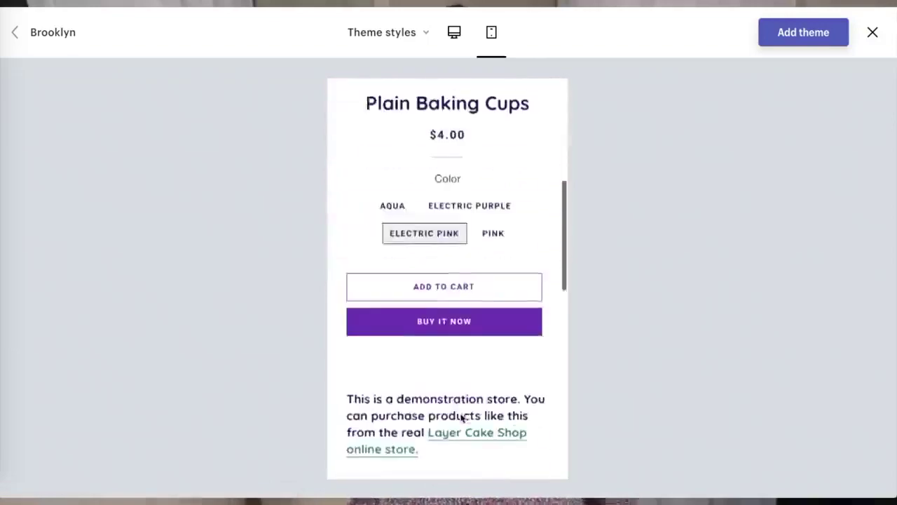
scroll(461, 418, down, 5)
scroll(461, 418, up, 7)
scroll(462, 418, up, 1)
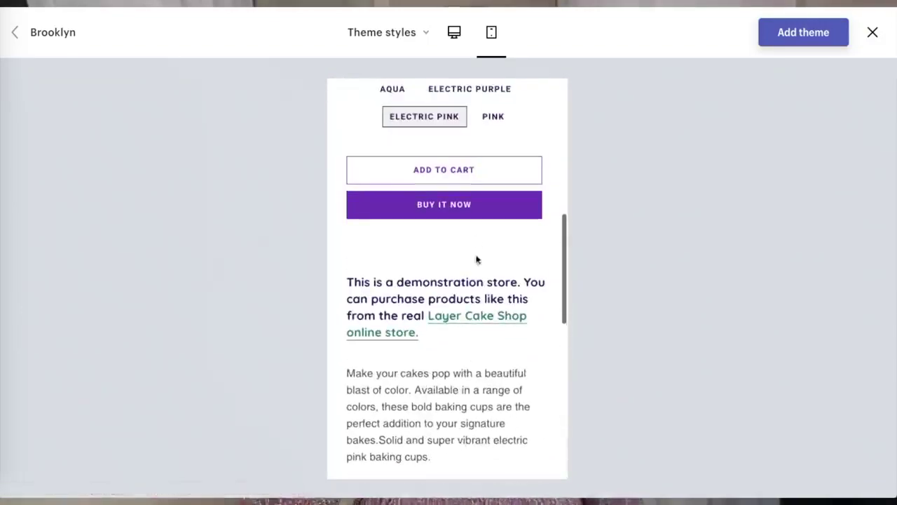
Add the Electric Pink baking cups to the demo cart, view the checkout form and return to the desktop preview
click(461, 175)
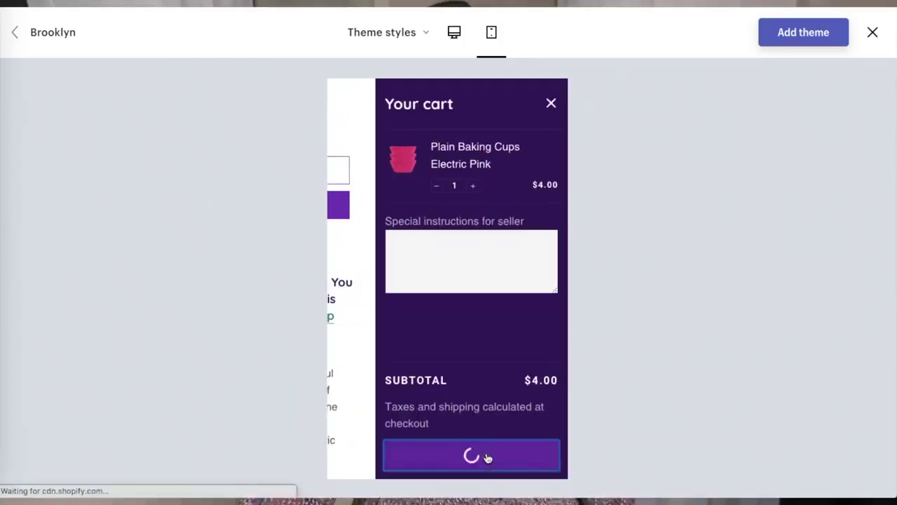
scroll(489, 304, down, 3)
scroll(489, 304, up, 3)
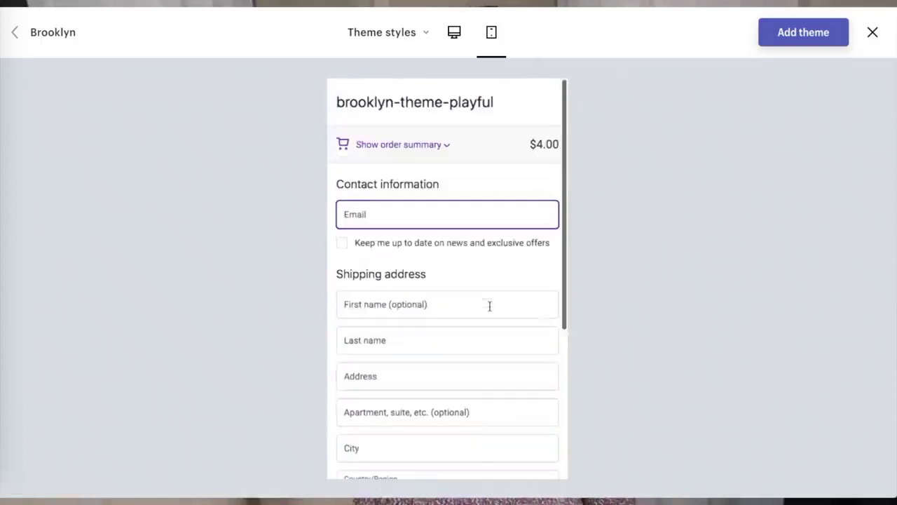
right_click(472, 46)
click(455, 33)
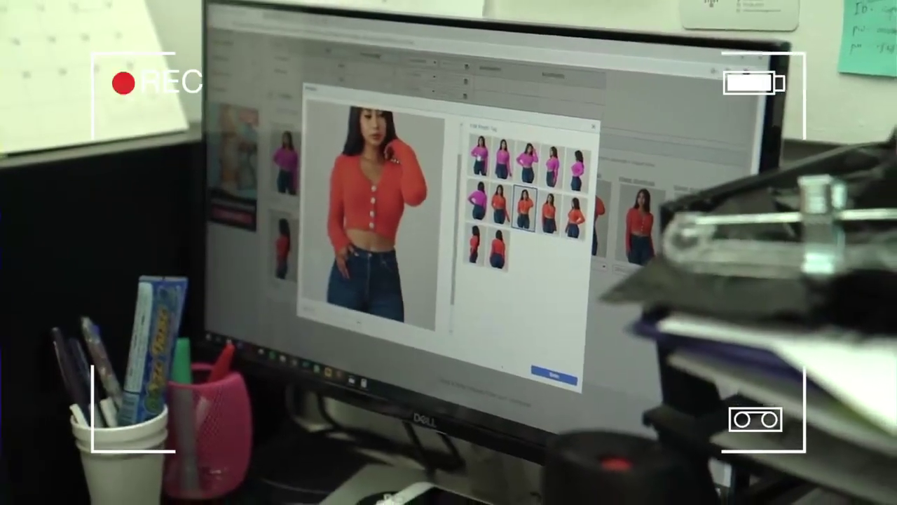
In the Canva banner, place the hand-on-hip photo fourth and the enlarged front photo beside the second photo
click(488, 153)
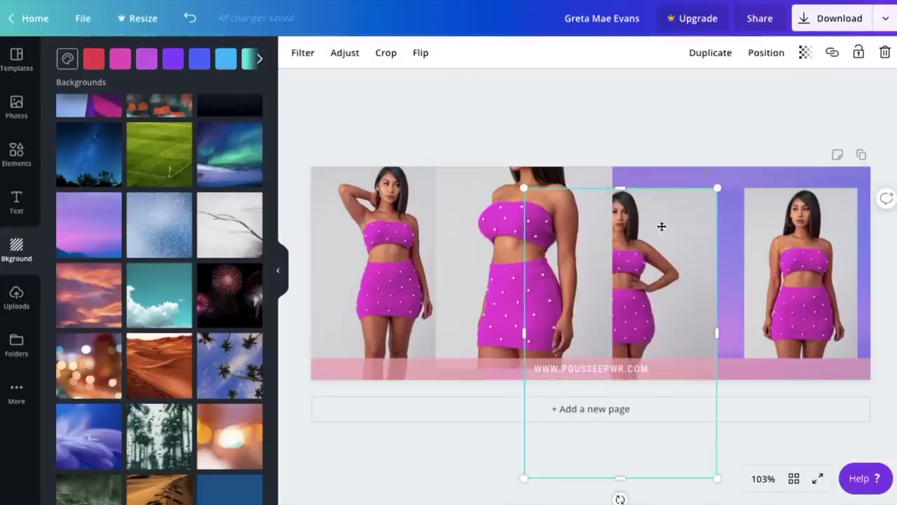
double_click(681, 263)
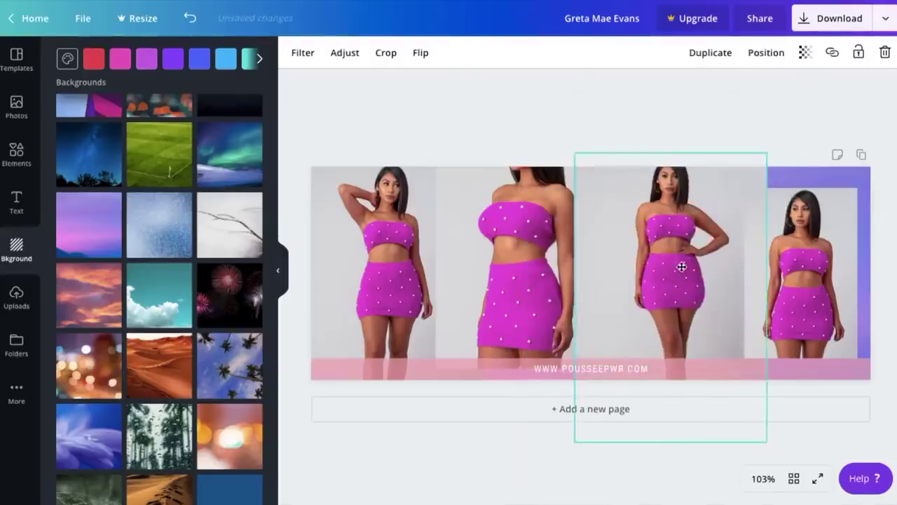
click(631, 252)
drag(769, 167, 677, 254)
double_click(678, 255)
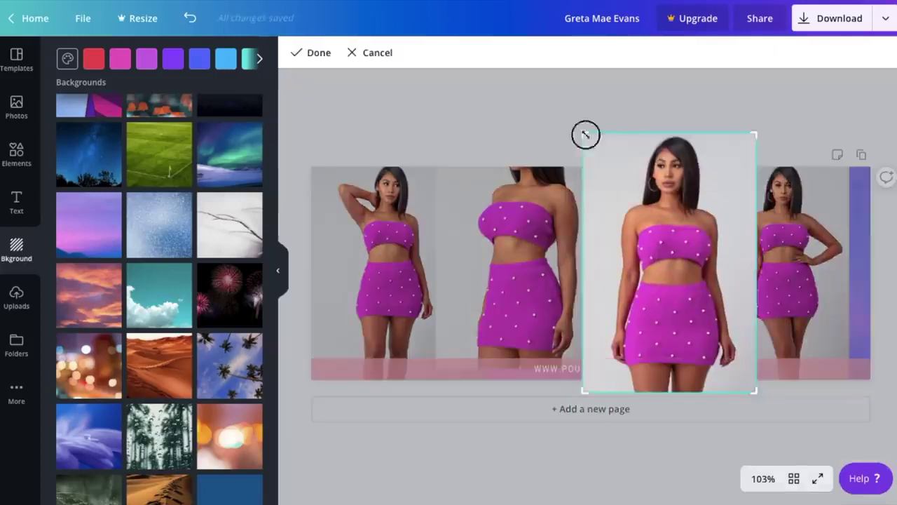
click(652, 253)
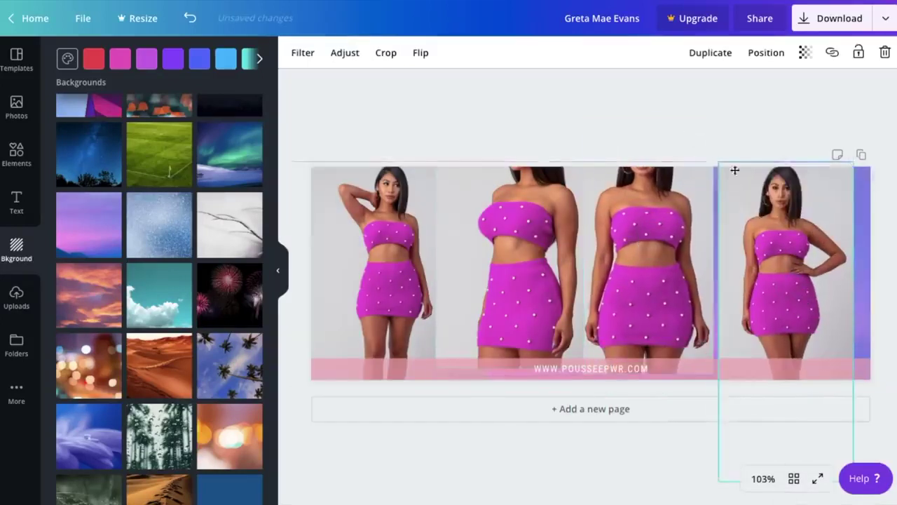
Move the first and fourth photos inward so the background shows at both ends of the banner
drag(734, 170, 485, 166)
drag(821, 250, 799, 242)
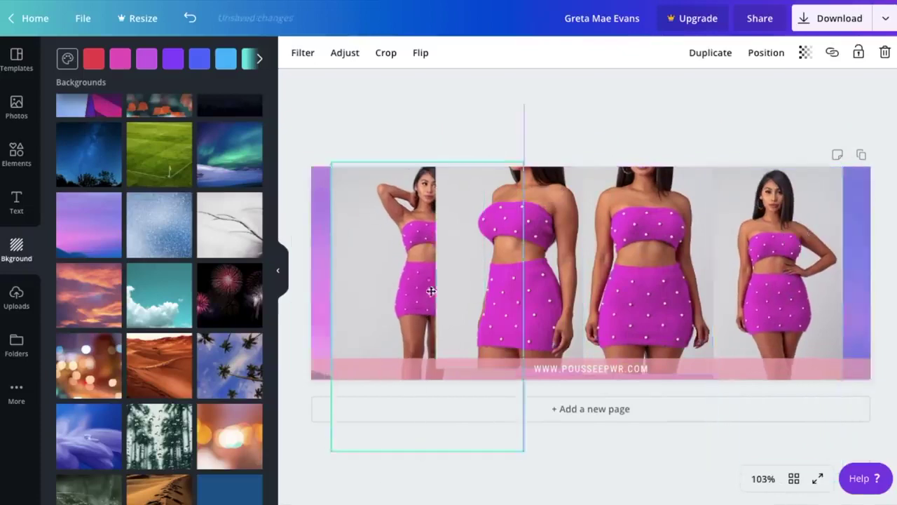
drag(431, 291, 470, 100)
click(425, 133)
click(720, 126)
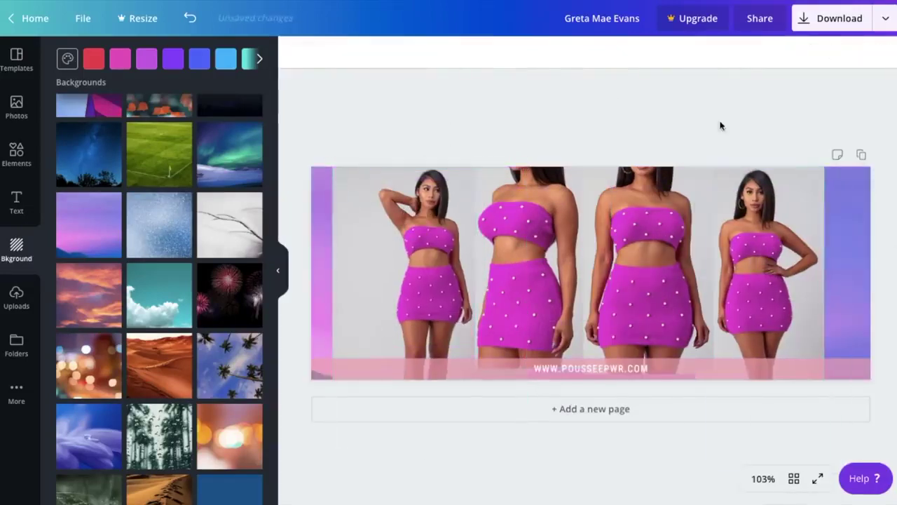
Remove the website strip, lower the two close-up photos slightly and download the banner
drag(543, 302, 549, 320)
drag(582, 373, 662, 296)
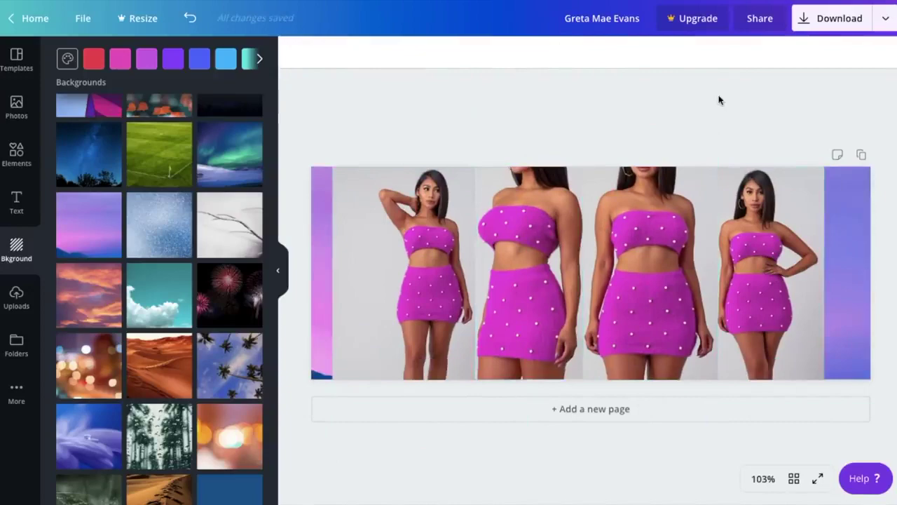
click(839, 18)
click(762, 178)
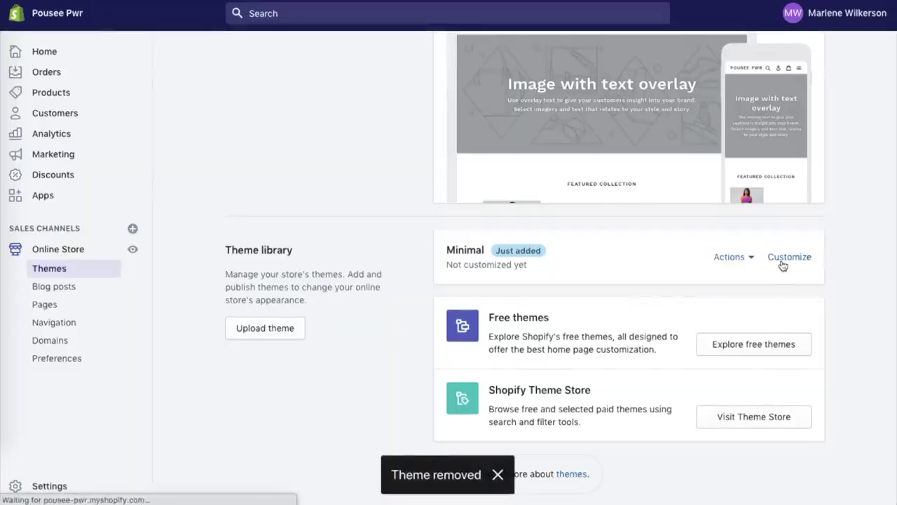
Open the Minimal theme in Shopify for customizing, upload the purple outfit banner as a slide image and pick 5.png for another slide
click(783, 257)
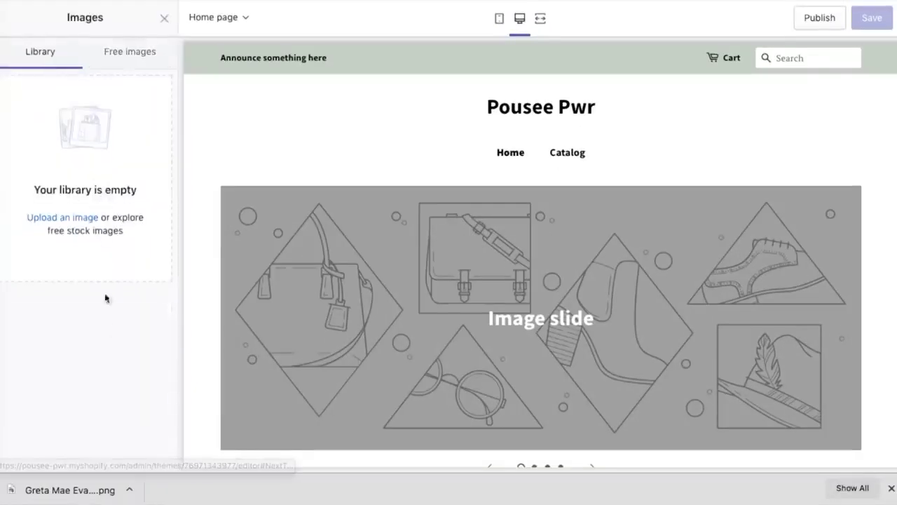
click(66, 221)
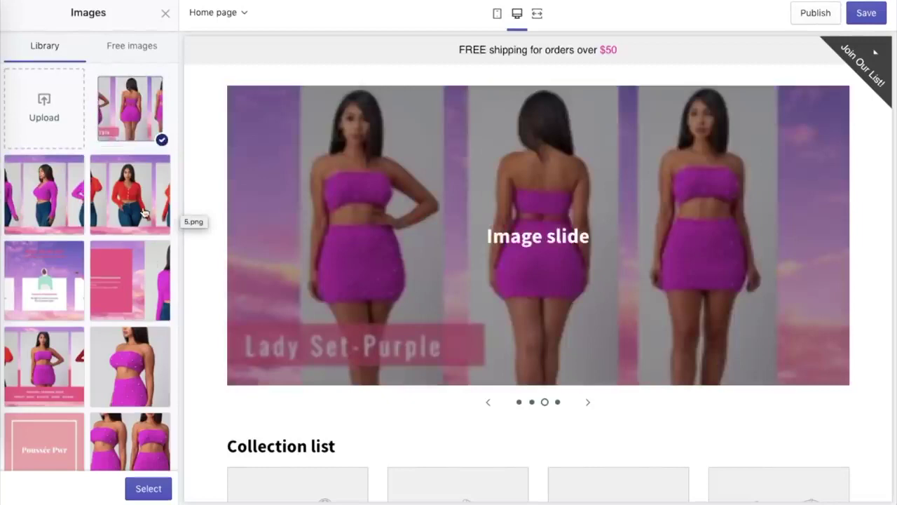
click(146, 226)
Clear the heading text of the first slide in the home page slideshow
scroll(145, 227, down, 1)
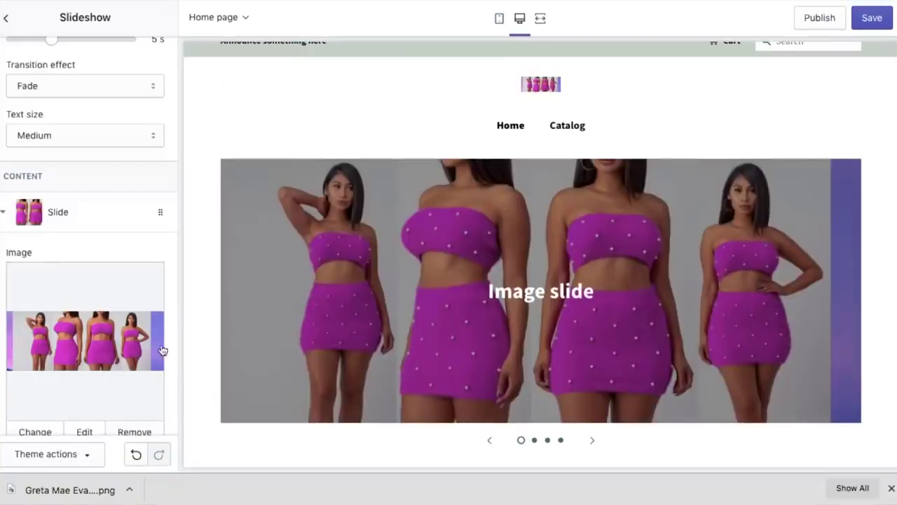
scroll(77, 375, down, 6)
scroll(80, 361, down, 1)
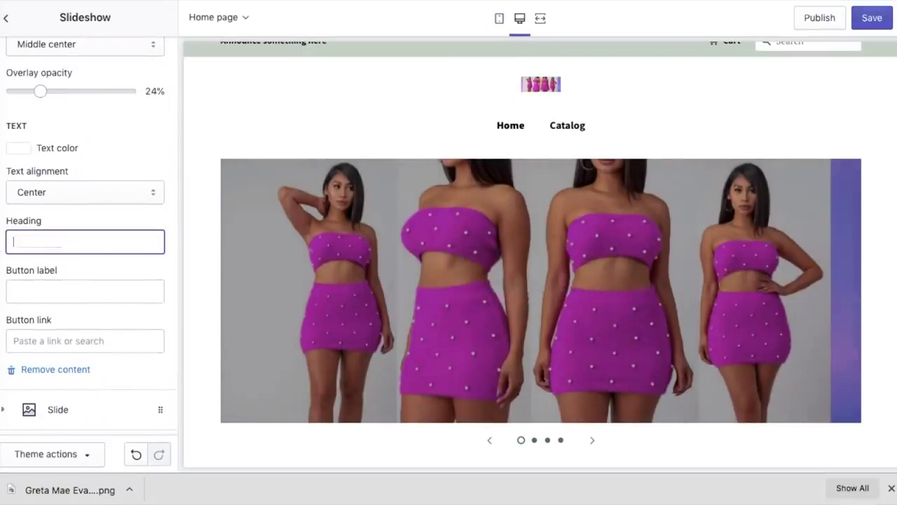
scroll(38, 285, down, 3)
Link the button of the red sweater slide to the Pearl Sweater product
click(38, 280)
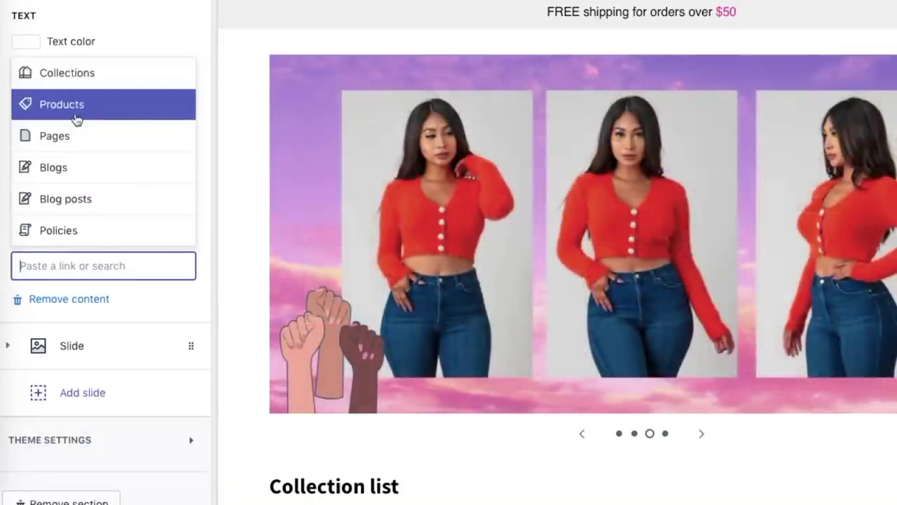
click(75, 117)
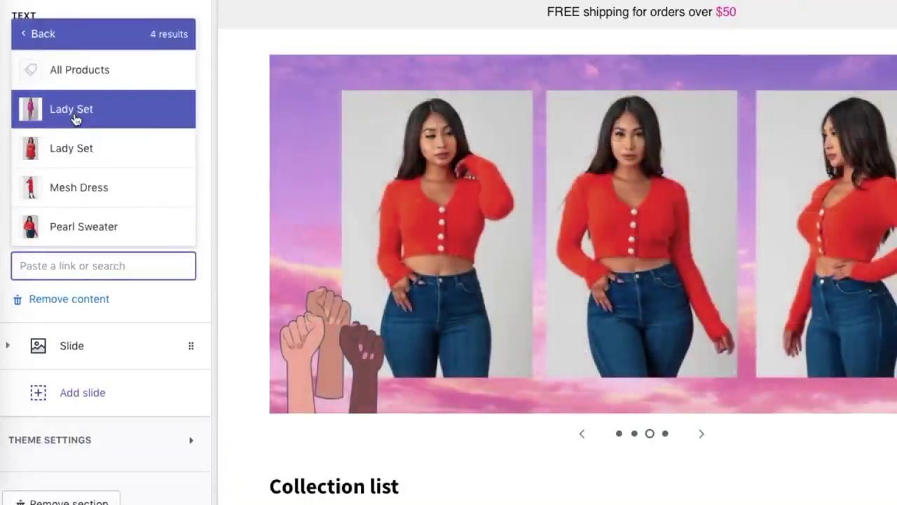
click(91, 225)
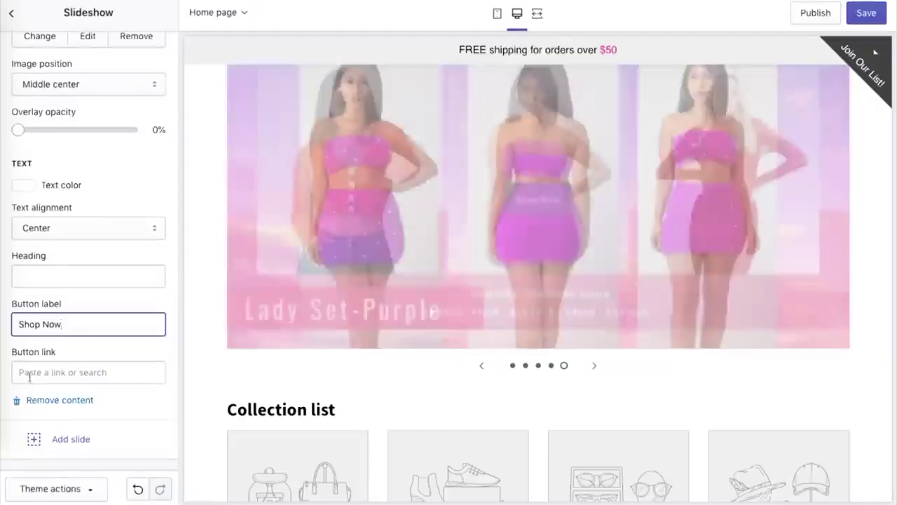
Link the button of the Lady Set-Purple slide to the purple Lady Set product
click(26, 372)
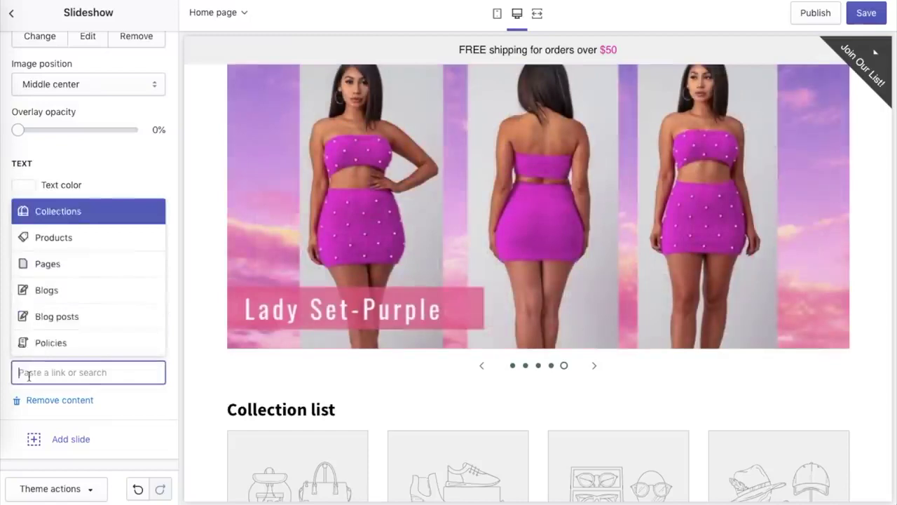
click(56, 246)
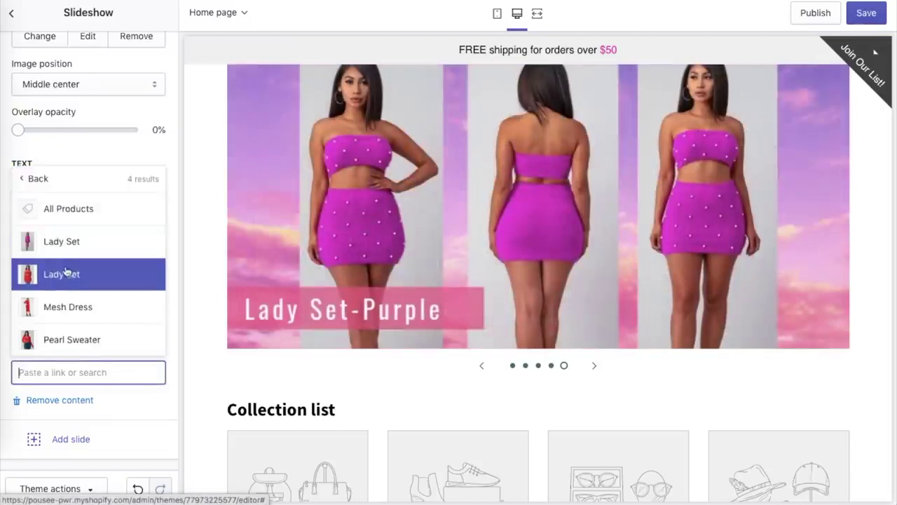
click(61, 244)
Try white for the theme's buttons and links with black (#000000) button text
scroll(58, 248, down, 1)
scroll(58, 249, down, 1)
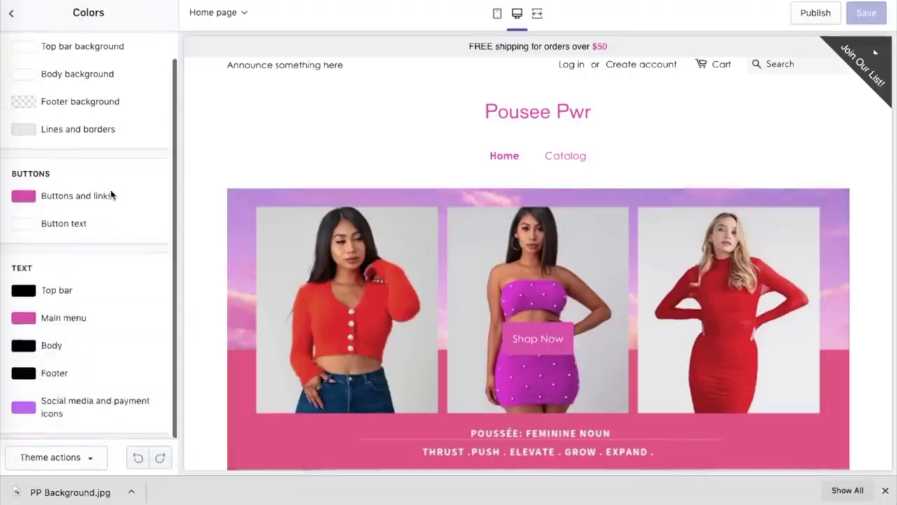
click(110, 194)
drag(42, 260, 4, 261)
click(80, 209)
click(56, 257)
click(23, 223)
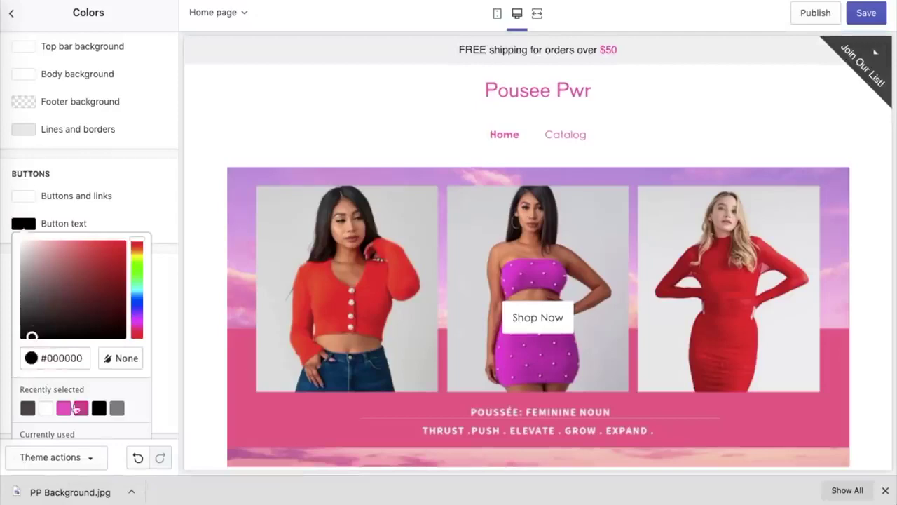
Recolor the theme's buttons and links to pink #DE4CA7 with white button text
click(23, 197)
click(94, 225)
click(23, 196)
click(23, 196)
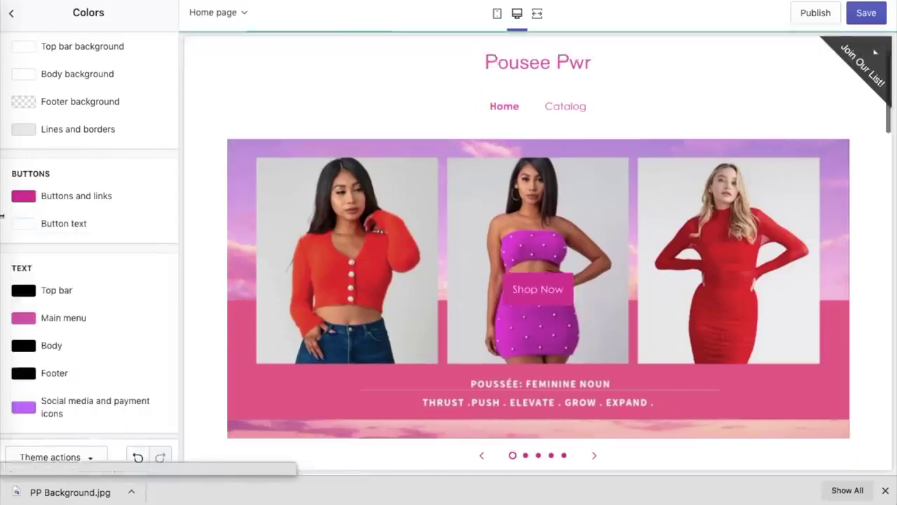
click(100, 238)
drag(100, 239, 86, 222)
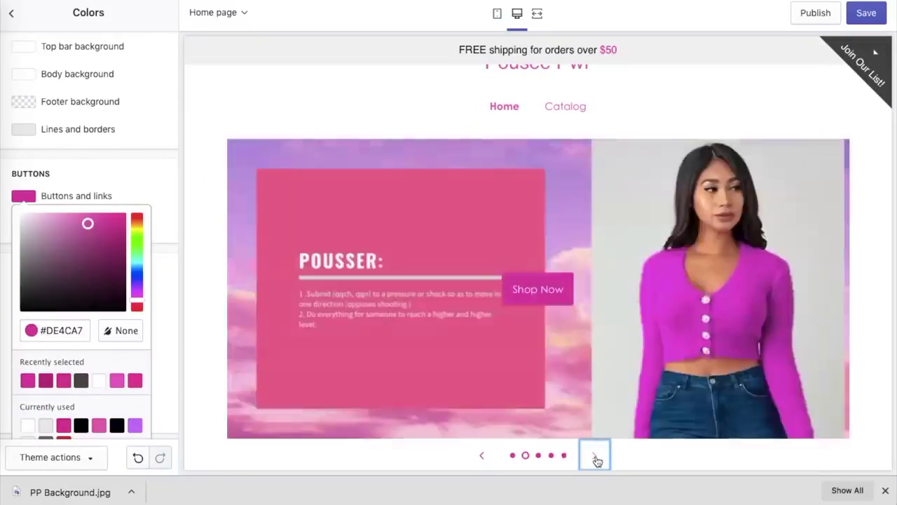
Try white buttons with pink button text, and readjust the main menu text color
click(60, 253)
click(140, 308)
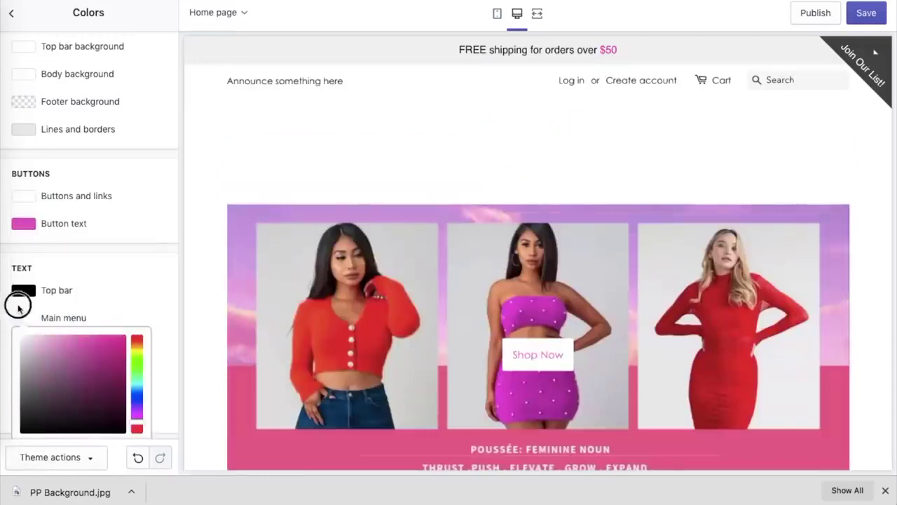
click(23, 317)
click(23, 317)
click(103, 248)
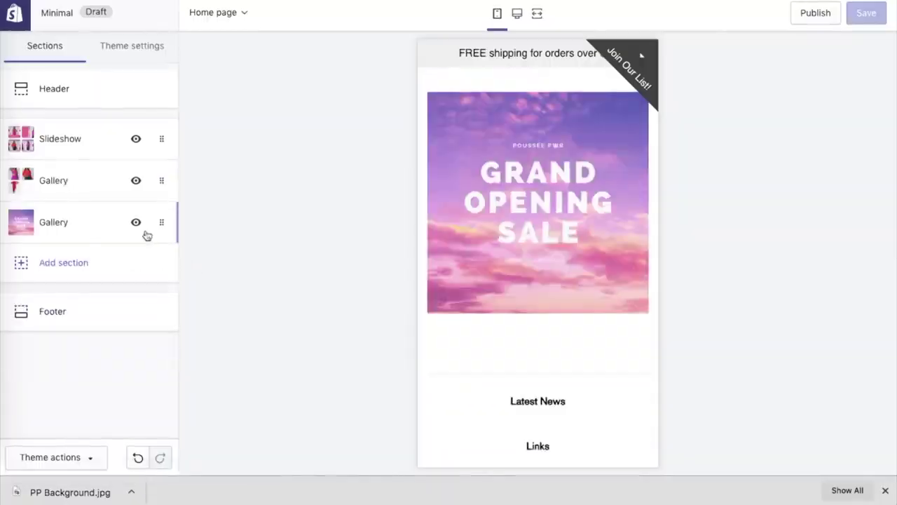
Move the Grand Opening Sale gallery above the product photo gallery, and add another Gallery section with its first image slot opened
drag(151, 226, 155, 181)
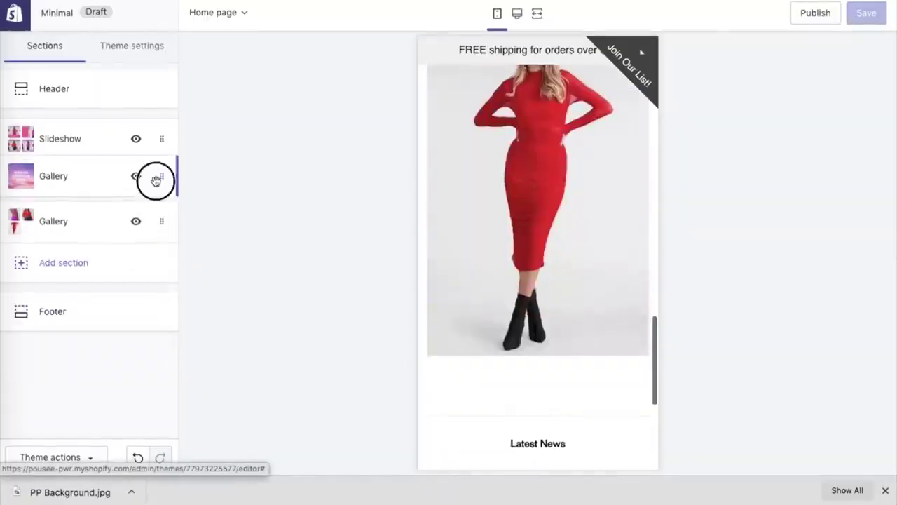
click(63, 262)
mouse_move(163, 224)
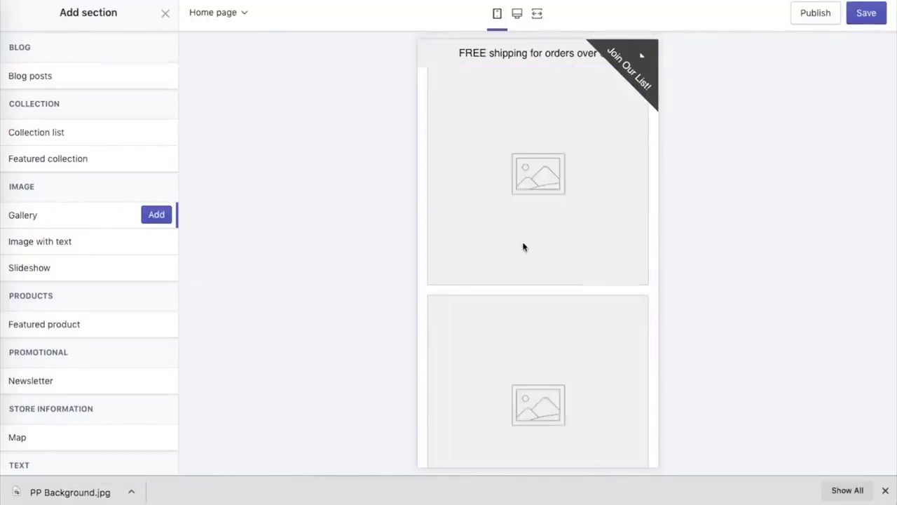
click(160, 222)
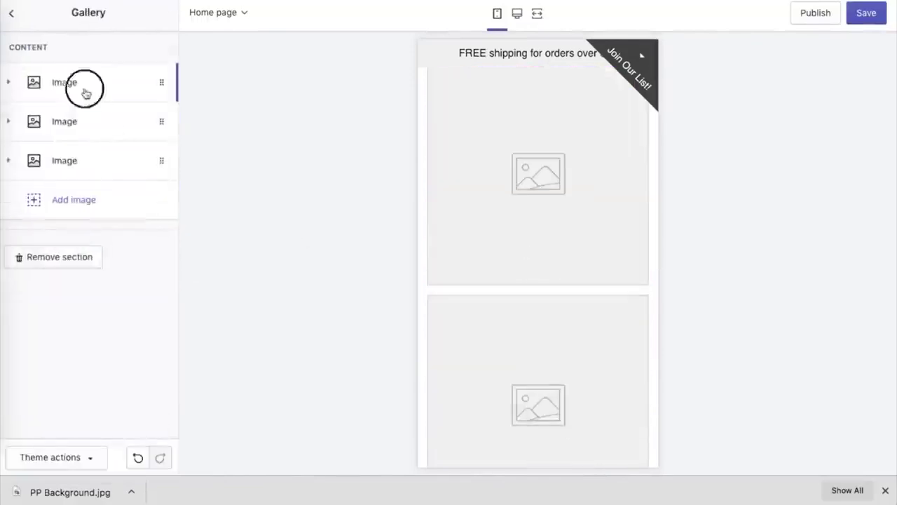
click(84, 89)
click(53, 110)
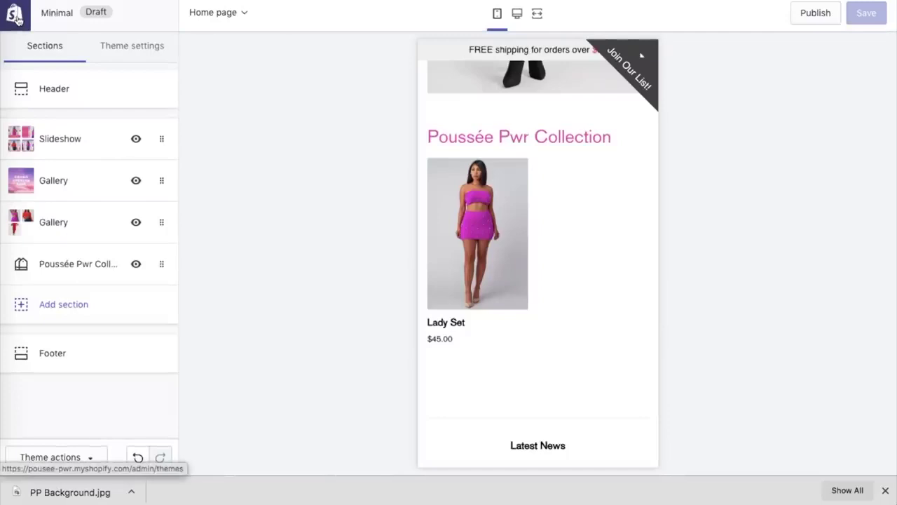
Examine the whole home page in the mobile preview and in the desktop preview
scroll(441, 260, down, 20)
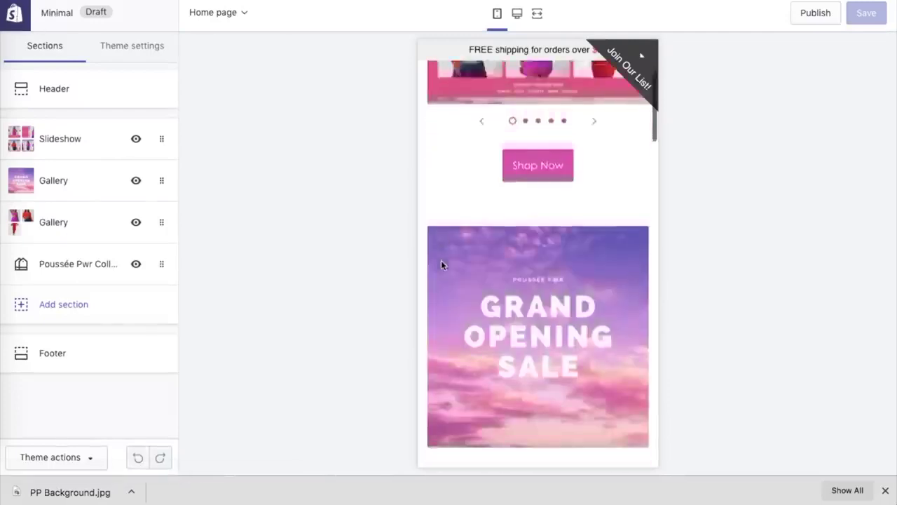
scroll(442, 266, down, 3)
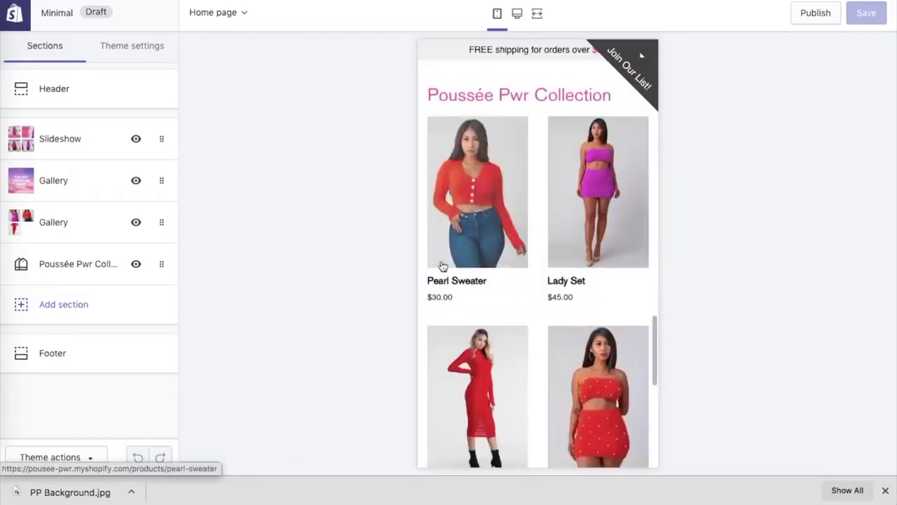
scroll(358, 292, down, 1)
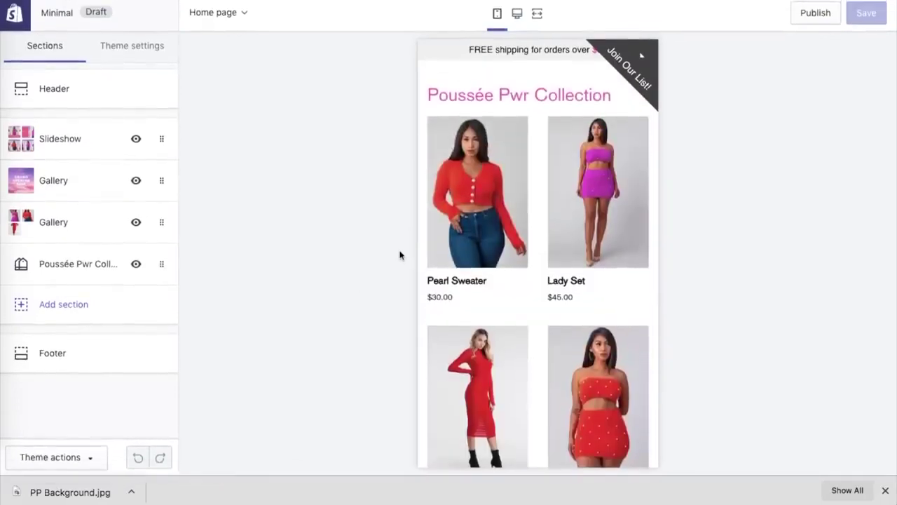
click(517, 14)
scroll(521, 236, up, 20)
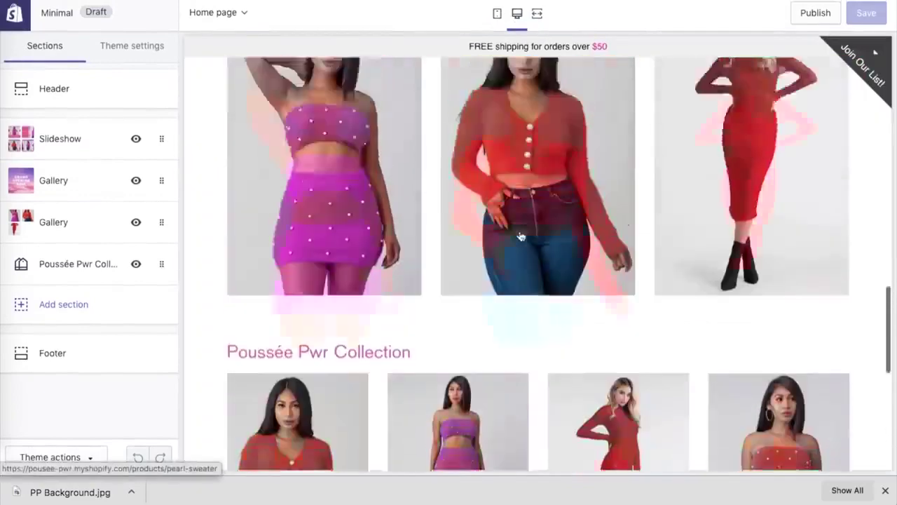
scroll(520, 230, up, 2)
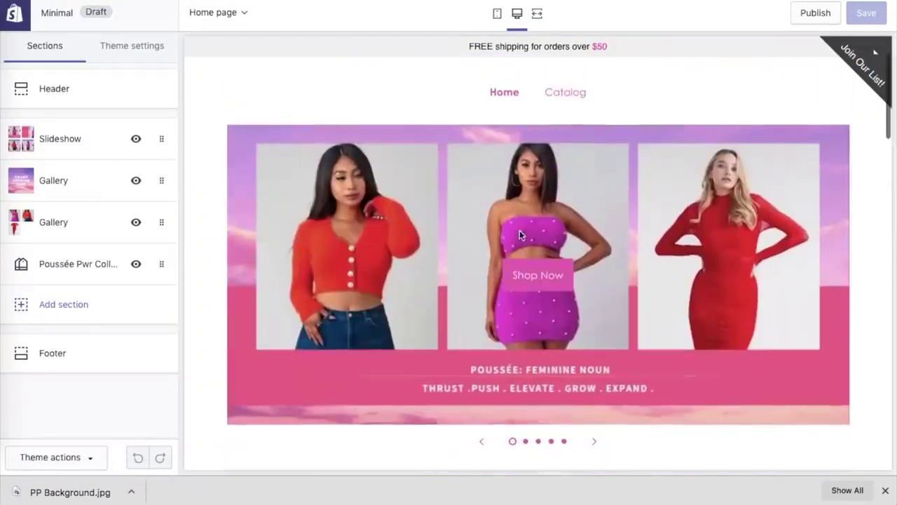
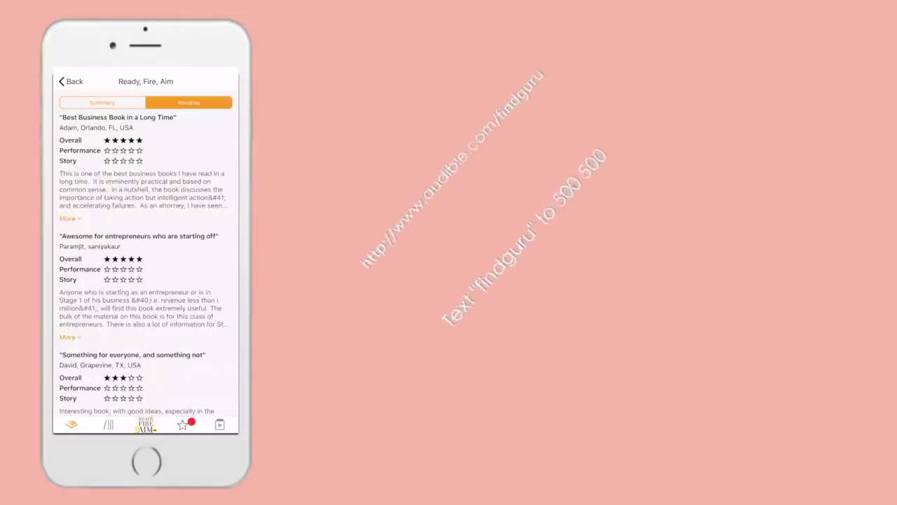
click(183, 424)
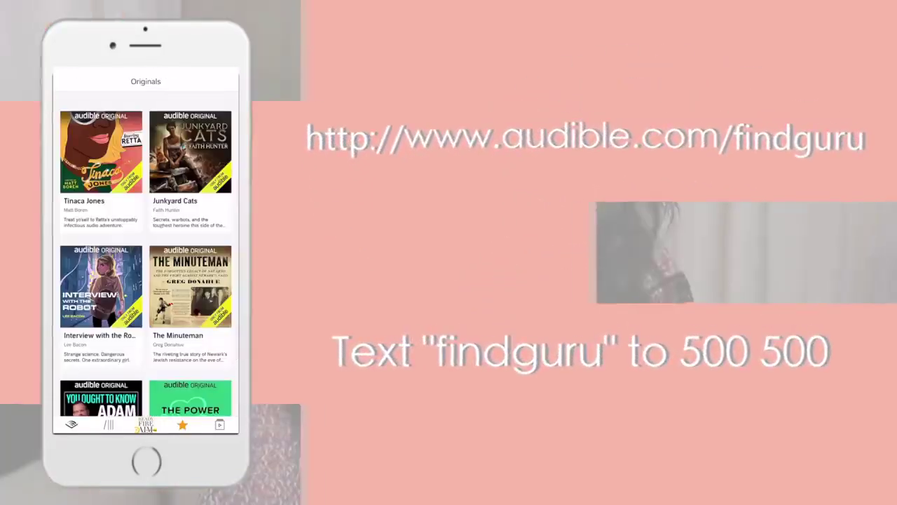
Add a Featured collection section to the home page below the product photo gallery
scroll(146, 252, down, 5)
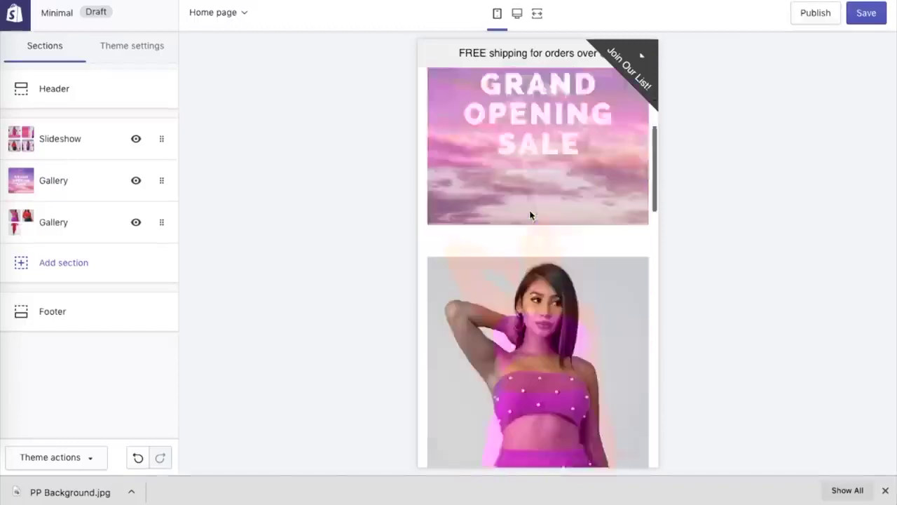
scroll(531, 212, down, 5)
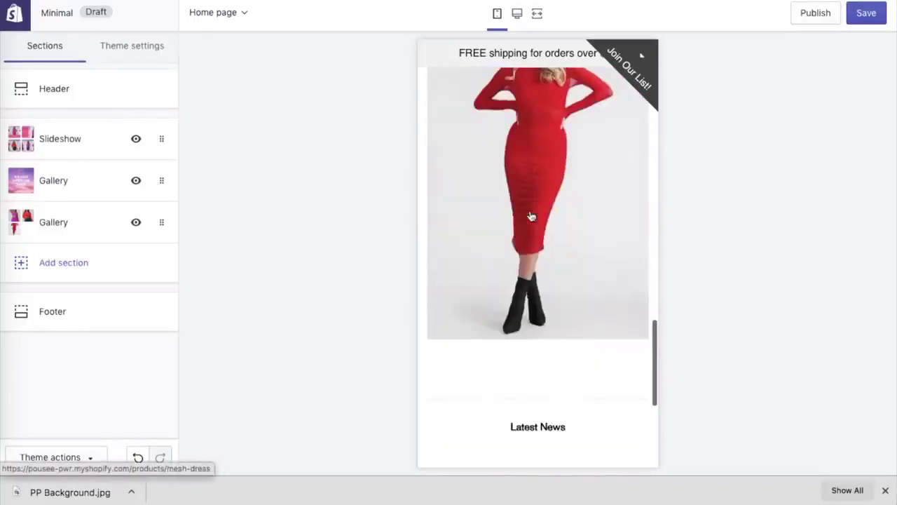
click(126, 259)
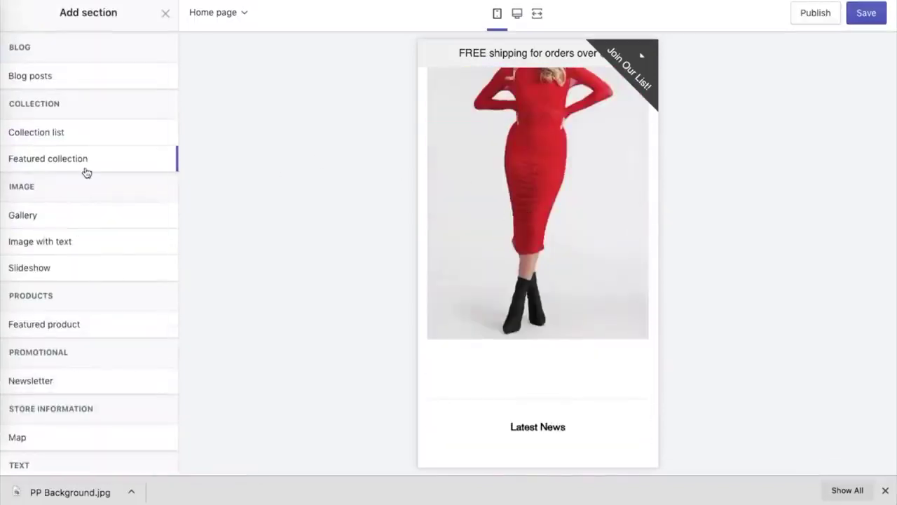
mouse_move(61, 142)
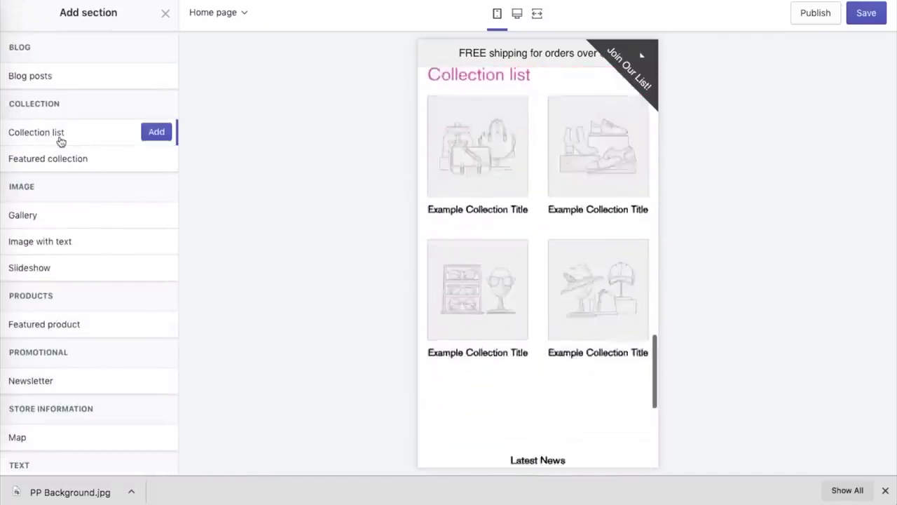
click(147, 170)
scroll(489, 267, up, 6)
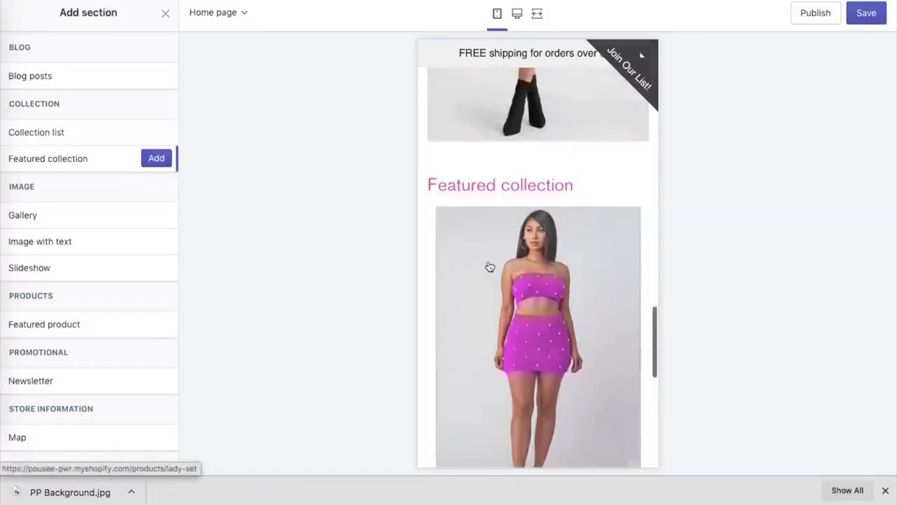
scroll(490, 267, up, 8)
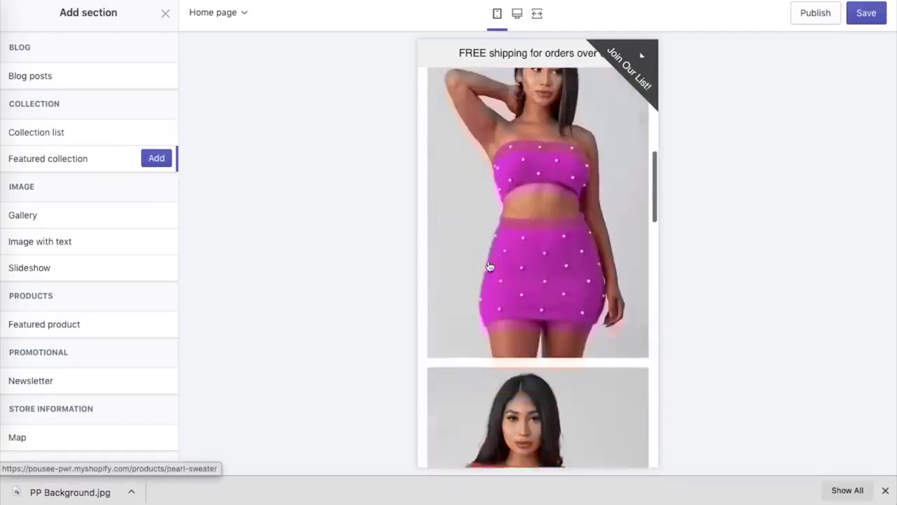
scroll(490, 267, down, 1)
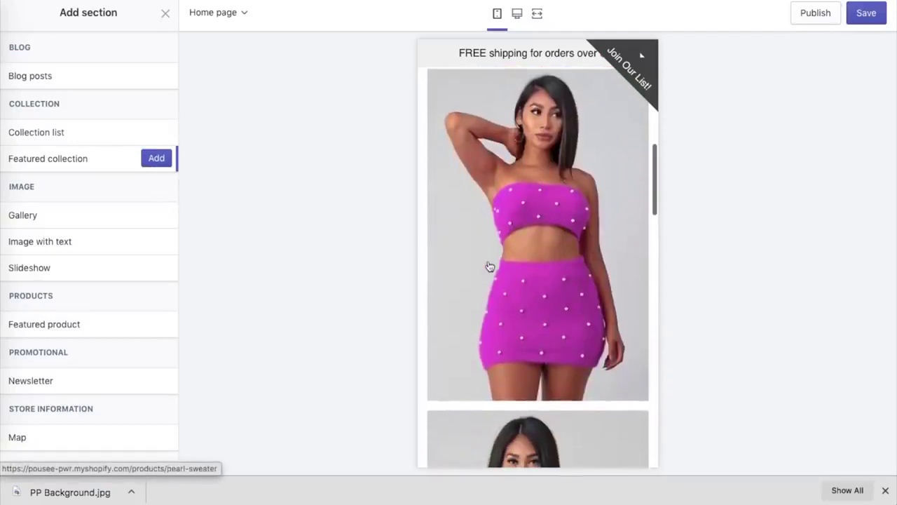
click(159, 163)
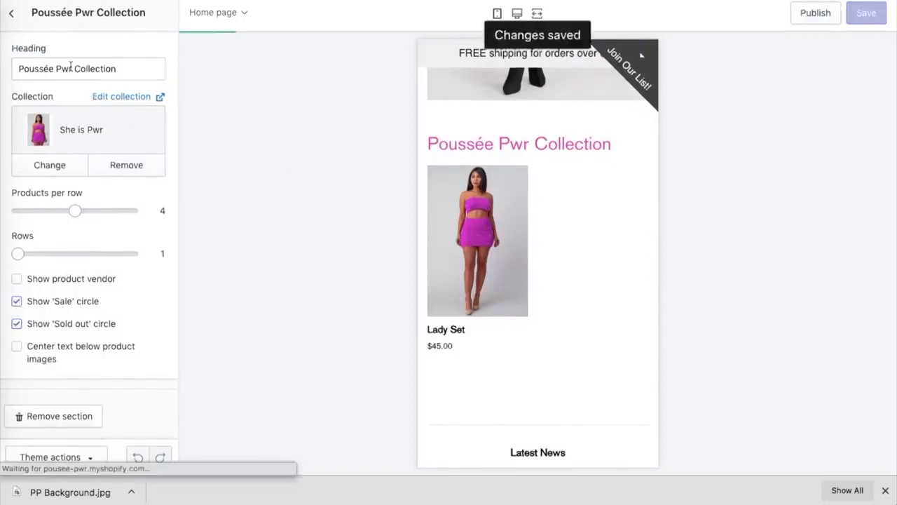
Leave the theme editor and open the She is Pwr collection for editing in the store admin
click(12, 13)
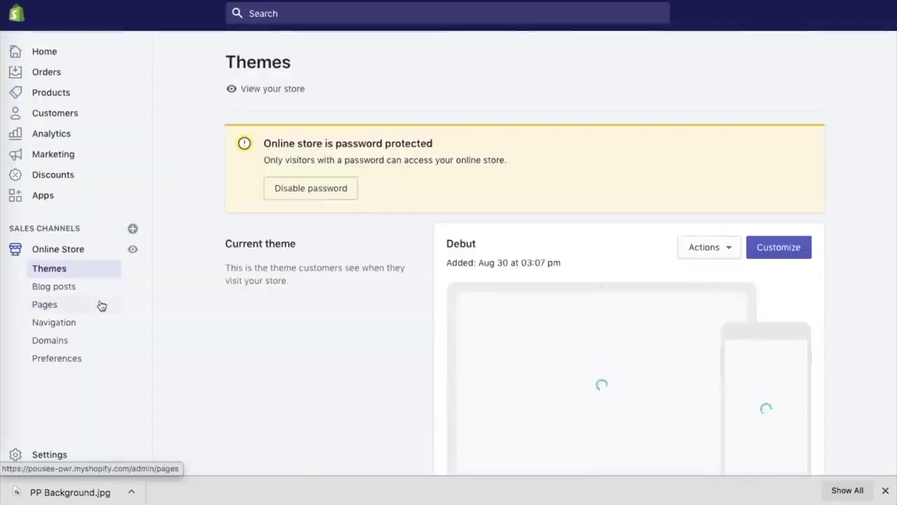
click(53, 97)
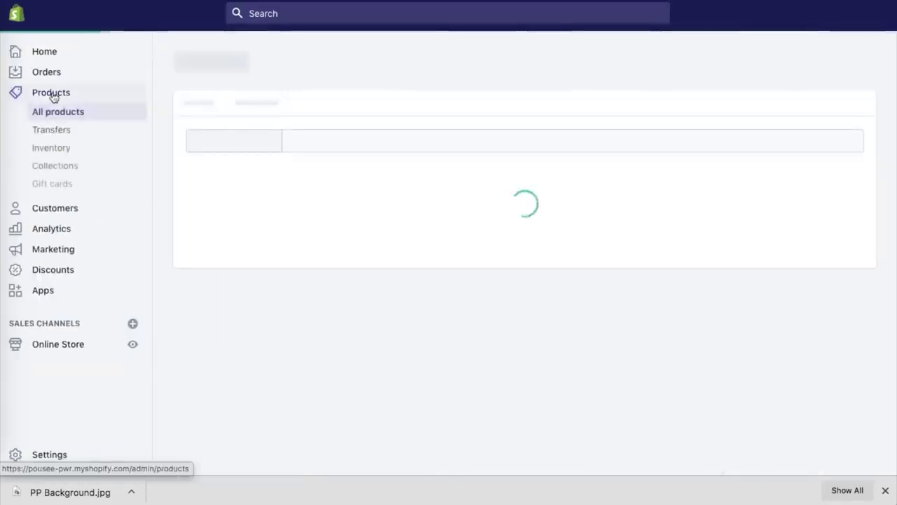
click(62, 168)
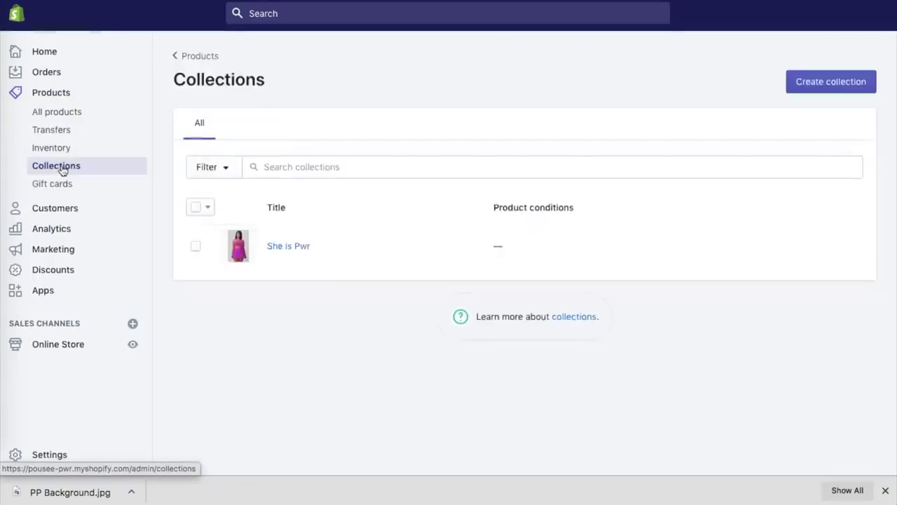
click(288, 246)
Add the Pearl Sweater, Mesh Dress and red Lady Set products to the She is Pwr collection
scroll(288, 243, down, 2)
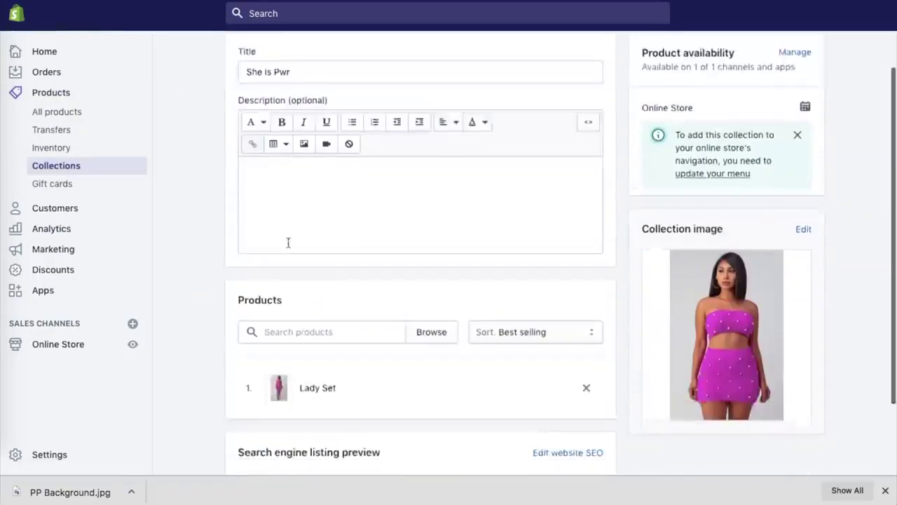
scroll(288, 242, down, 2)
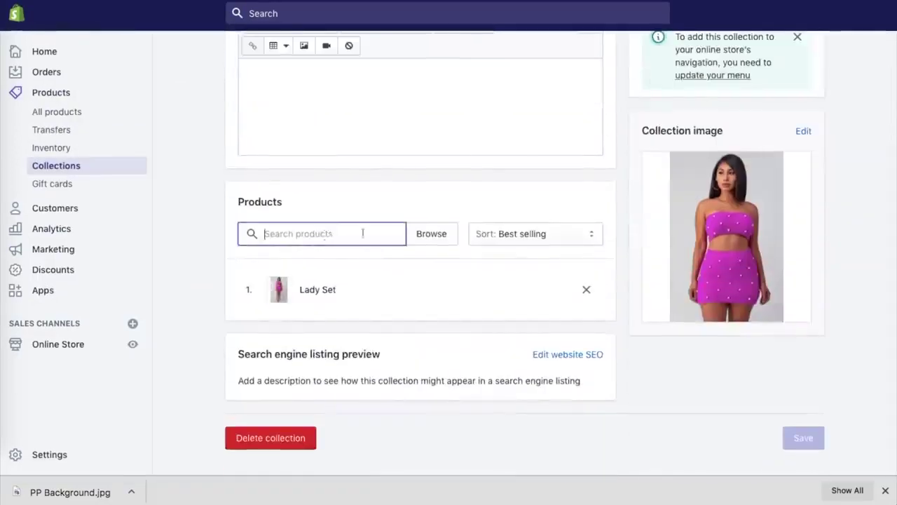
click(424, 240)
click(264, 172)
click(265, 218)
click(265, 266)
click(615, 435)
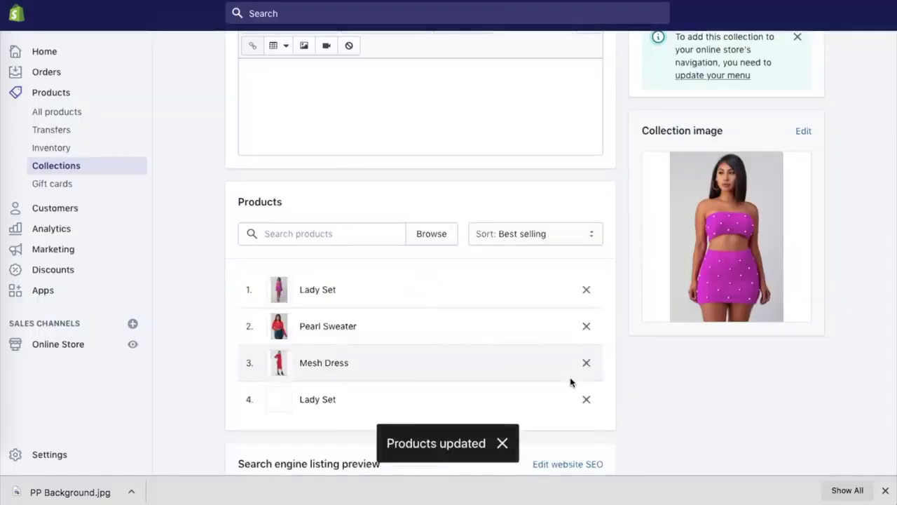
Set the sort order of the collection's products to Manually
scroll(571, 382, down, 2)
scroll(571, 378, up, 3)
click(589, 309)
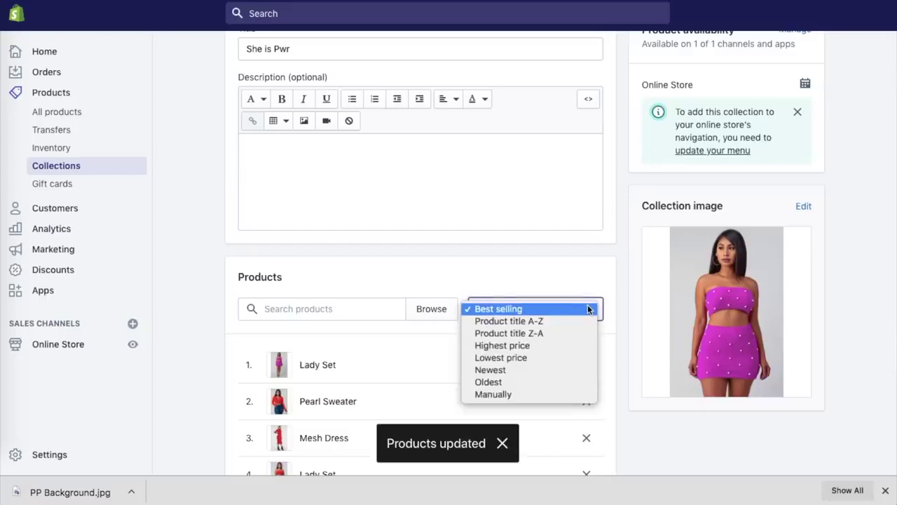
click(565, 394)
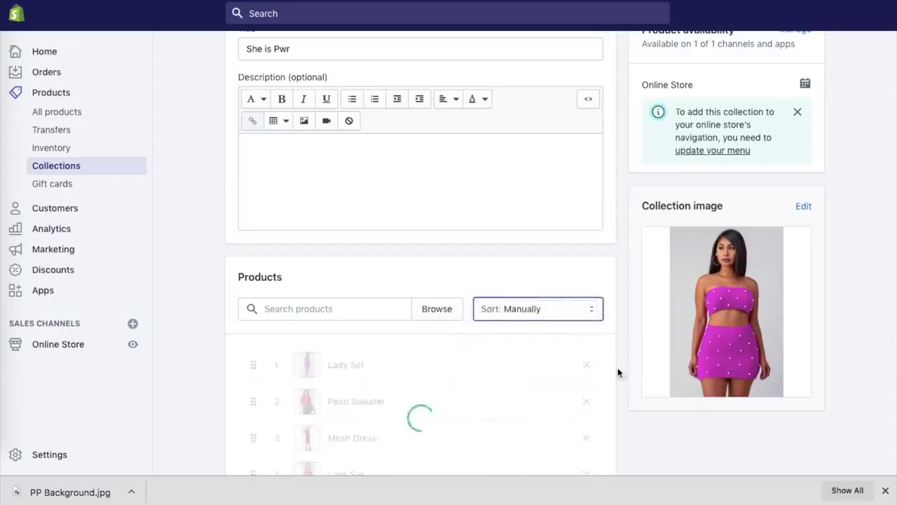
scroll(628, 370, down, 1)
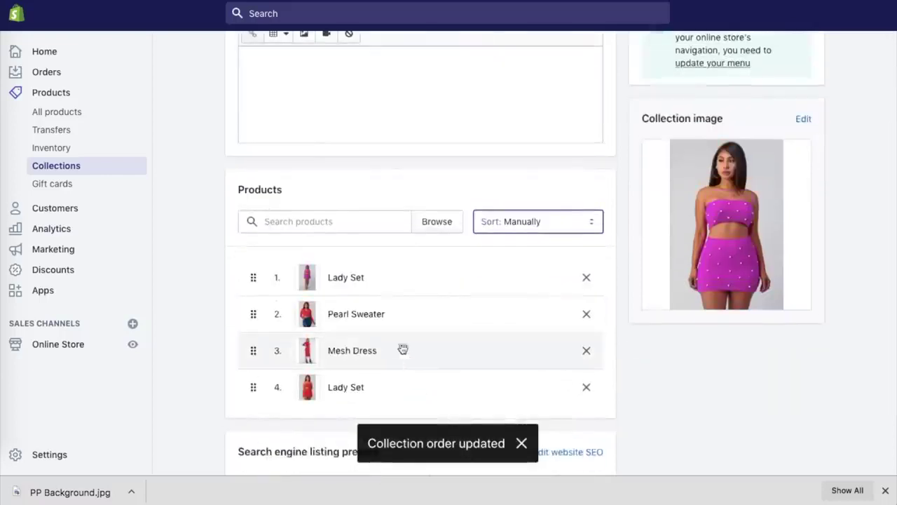
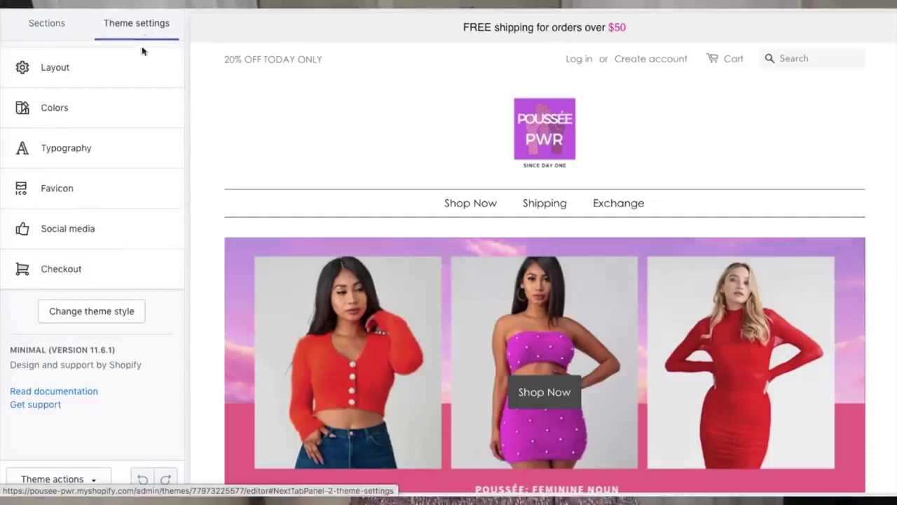
Open the theme's typography settings and try out several fonts from the font library
click(129, 151)
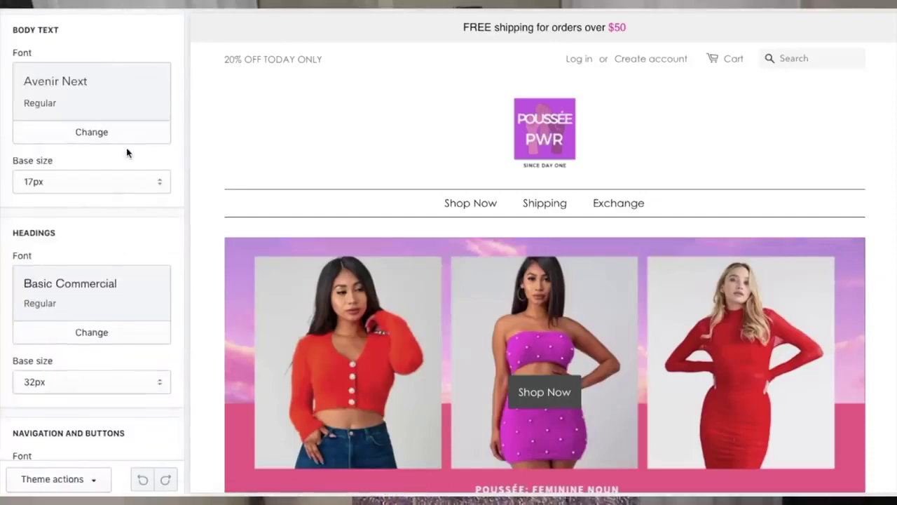
click(123, 142)
scroll(204, 237, down, 5)
click(40, 364)
scroll(60, 260, down, 5)
click(61, 251)
click(57, 160)
click(88, 365)
scroll(76, 317, down, 10)
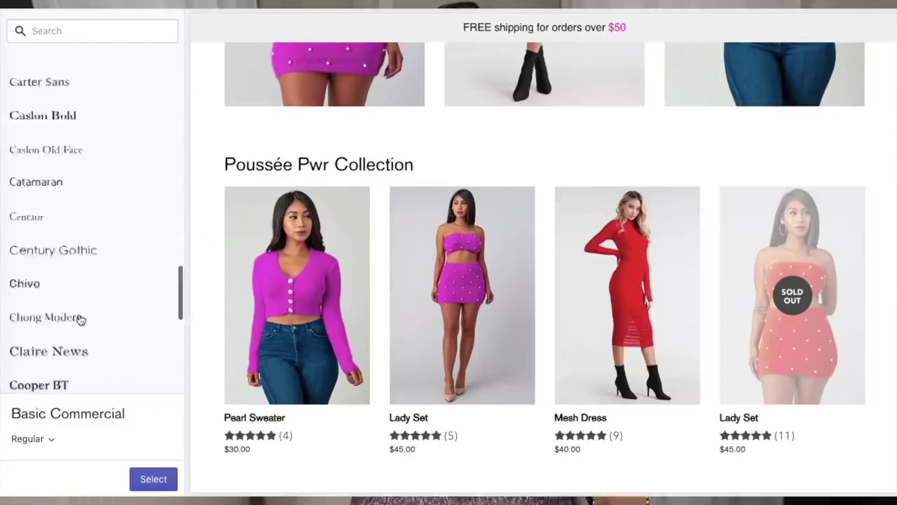
Find Basic Commercial in the font library and select it as the headings font
text(basic)
click(65, 80)
click(153, 479)
Try different base sizes for the headings and set it to 30px
click(126, 256)
click(130, 276)
click(119, 256)
click(108, 203)
click(106, 255)
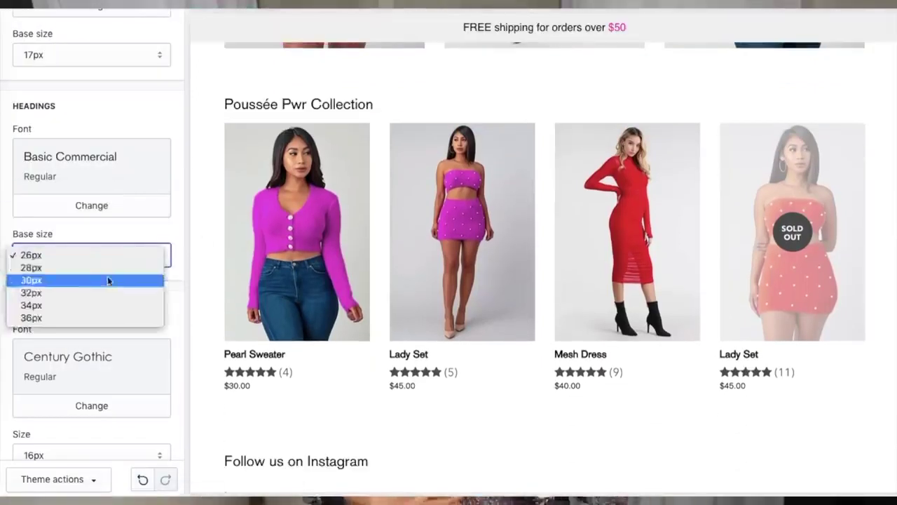
click(107, 277)
scroll(109, 283, up, 1)
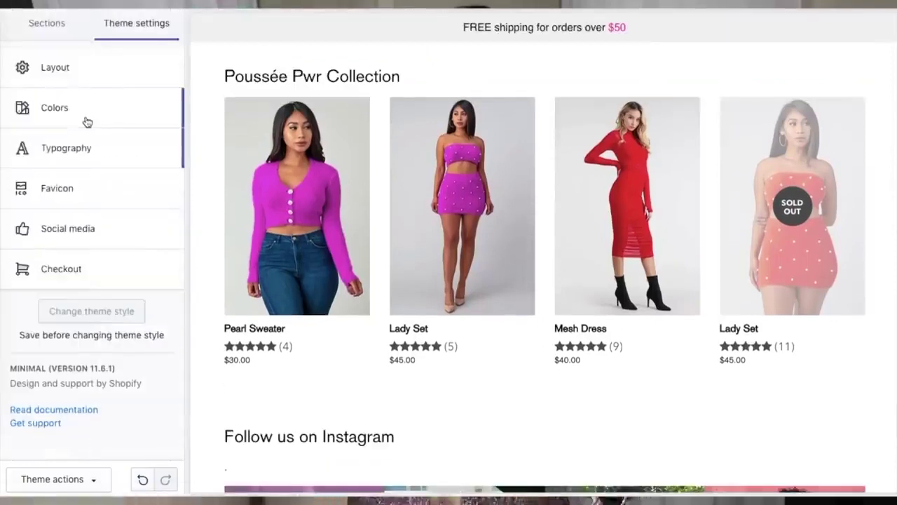
Change the main menu text color to purple and adjust the top bar text color in the theme's color settings
click(84, 120)
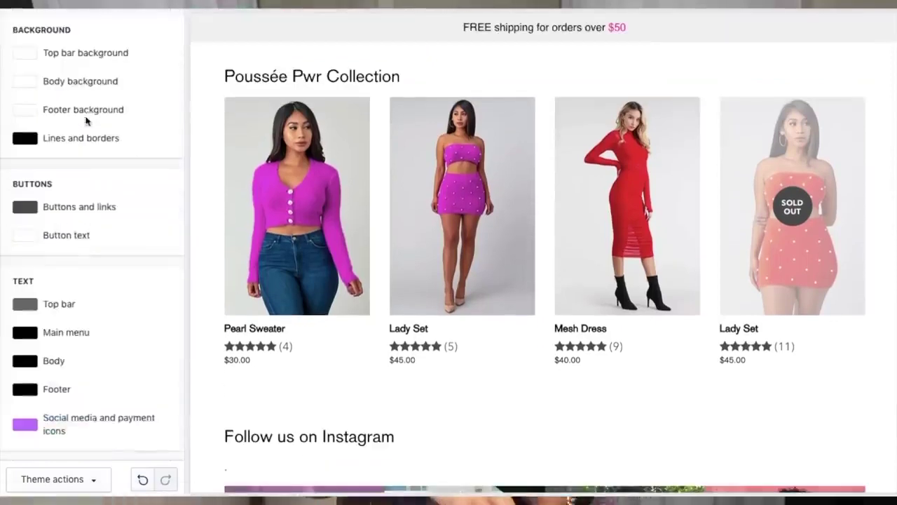
click(25, 332)
drag(112, 361, 97, 390)
click(50, 313)
drag(66, 360, 24, 301)
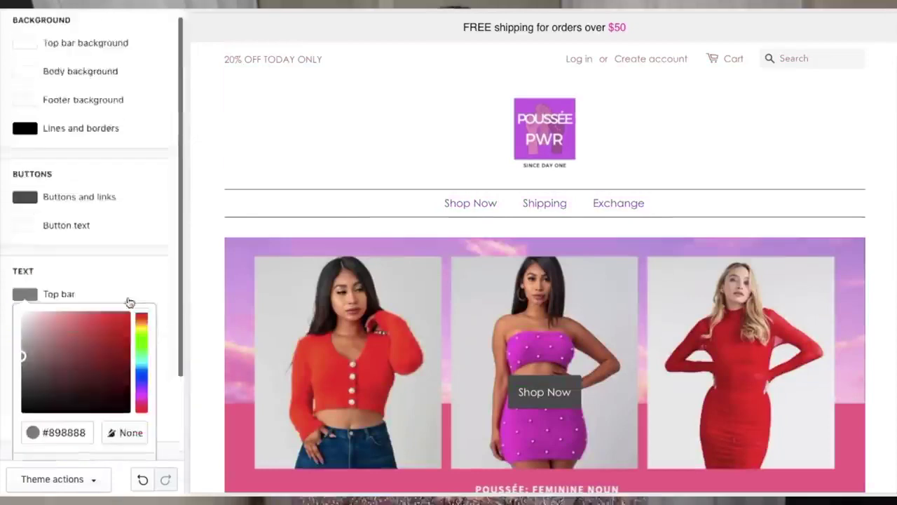
click(67, 409)
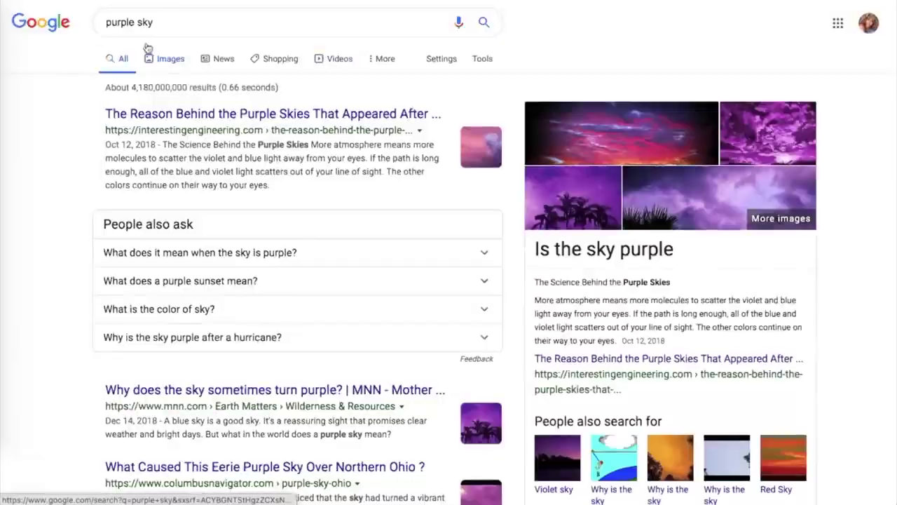
Pick a pink and purple cloud picture from the image results for purple sky and save it
click(152, 60)
scroll(281, 280, down, 5)
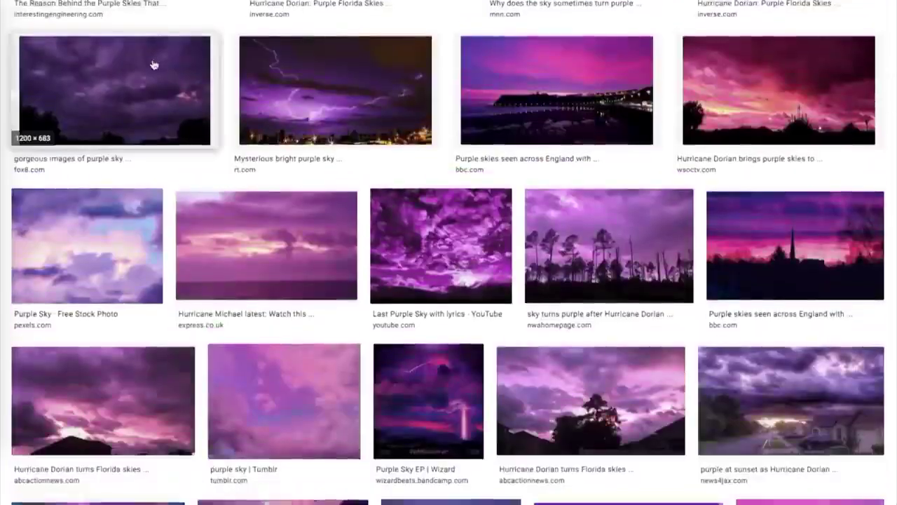
click(294, 350)
right_click(560, 217)
click(605, 312)
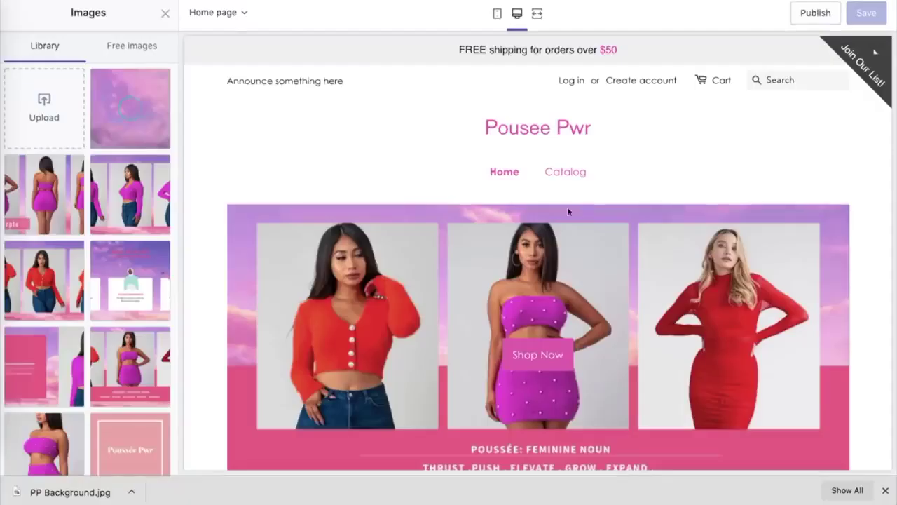
Use the uploaded purple sky image as the checkout banner background and switch the preview to the Checkout page
click(130, 110)
click(146, 456)
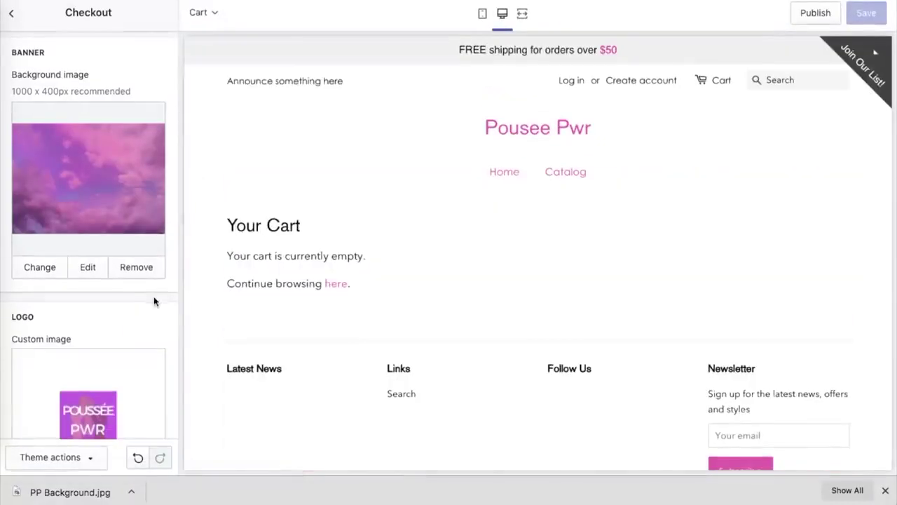
click(204, 13)
scroll(227, 145, down, 1)
click(232, 188)
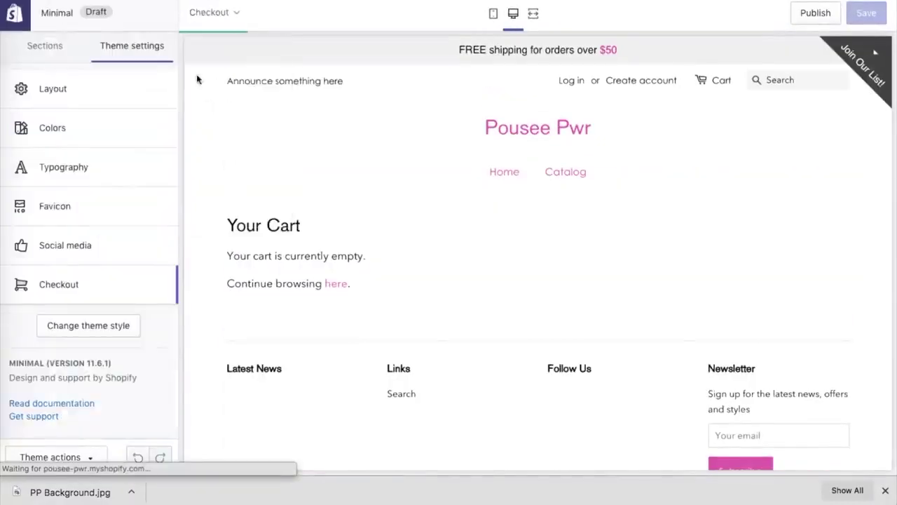
Remove the custom logo in the Checkout settings and upload the tightly cropped POUSSÉE PWR logo in its place
click(124, 290)
scroll(125, 292, down, 1)
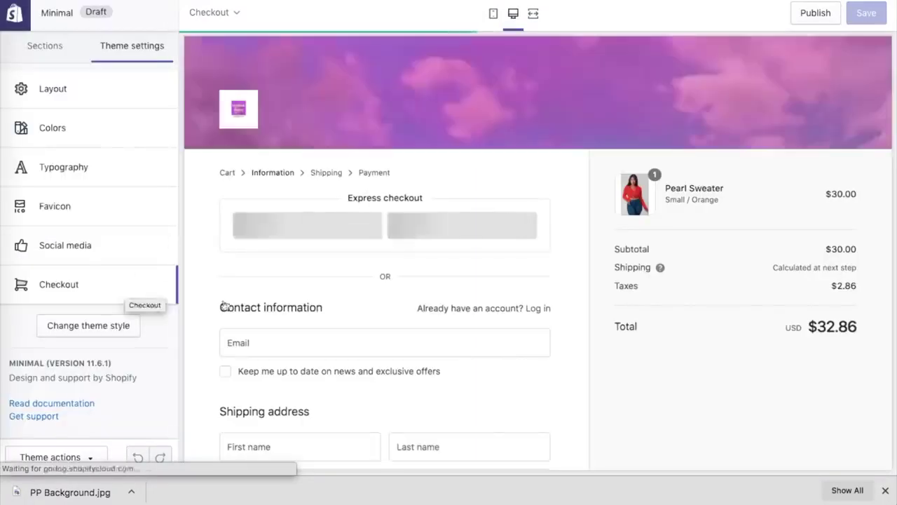
click(127, 292)
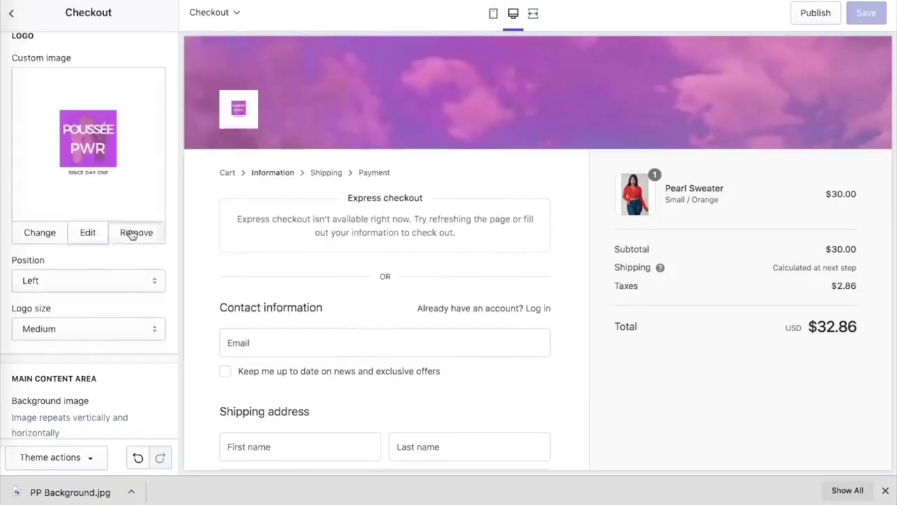
click(132, 232)
click(100, 126)
click(49, 110)
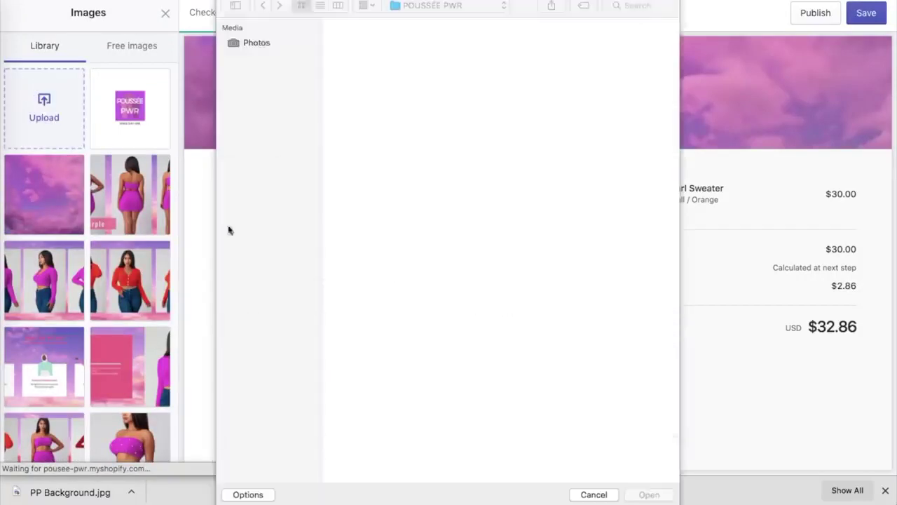
double_click(431, 57)
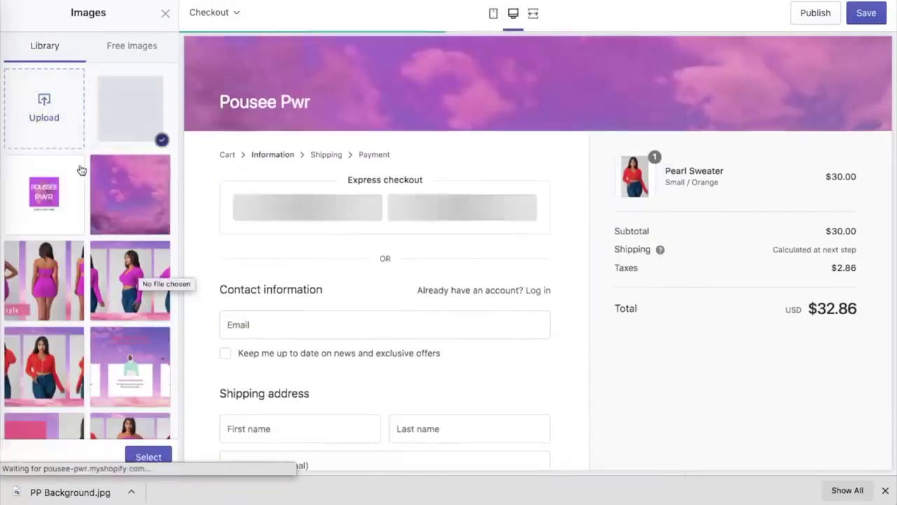
click(141, 456)
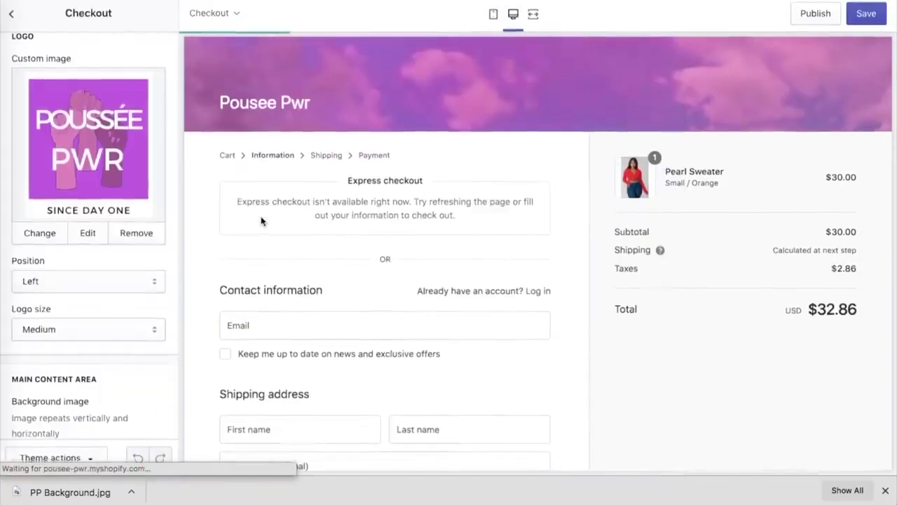
scroll(128, 176, up, 3)
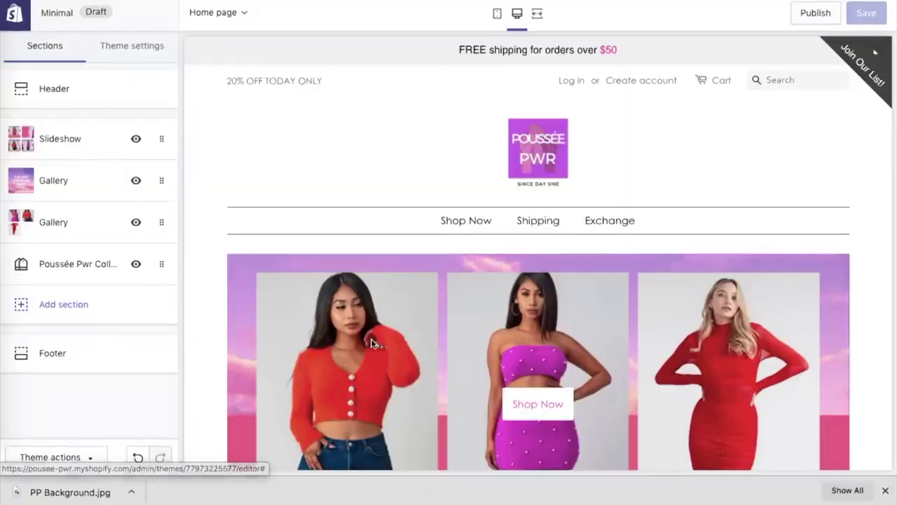
Test the storefront preview by choosing the Pearl Sweater in Medium and Purple and buying it straight away
scroll(372, 340, down, 10)
scroll(372, 343, down, 5)
scroll(372, 342, down, 3)
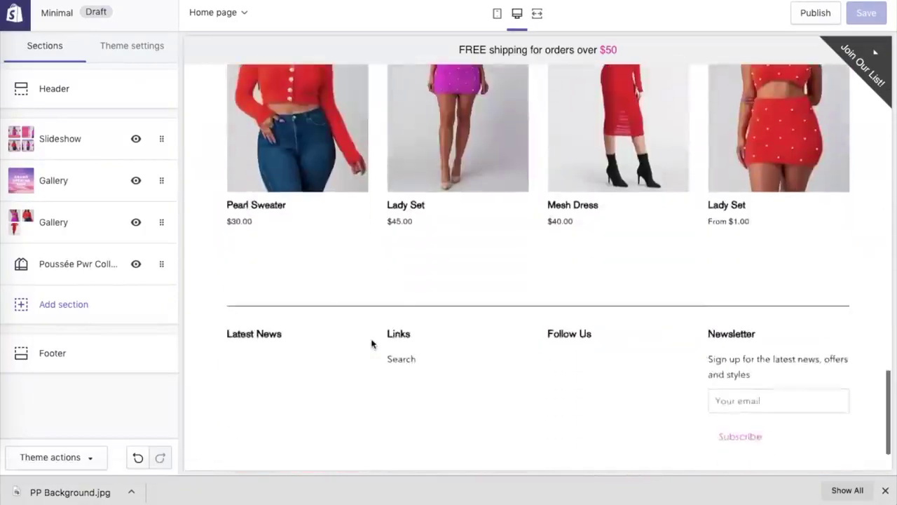
scroll(372, 343, up, 15)
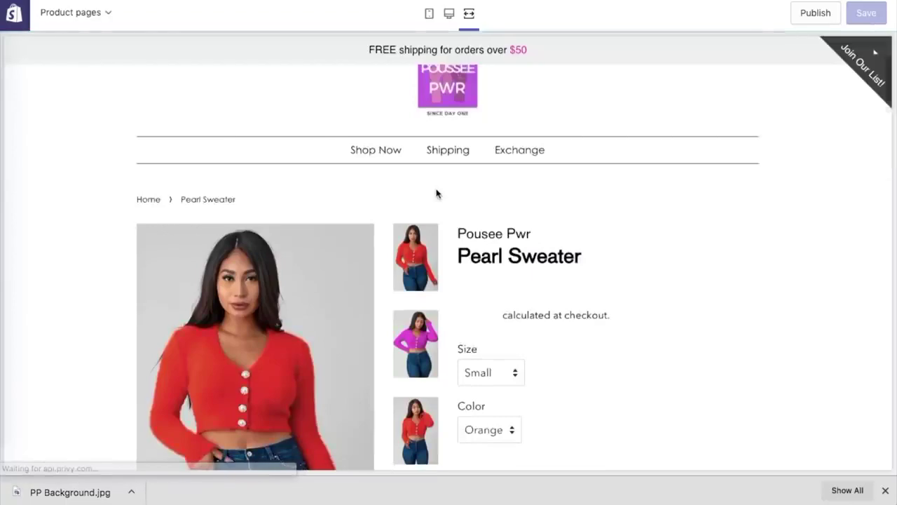
scroll(437, 194, down, 4)
click(494, 246)
click(491, 261)
click(490, 303)
click(482, 320)
scroll(495, 324, down, 3)
click(527, 290)
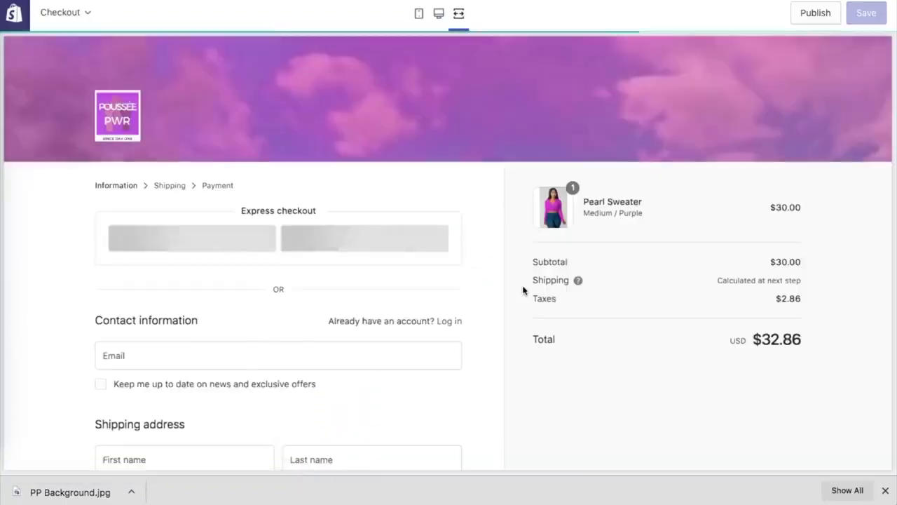
Look over the checkout page, return to the Pearl Sweater product page and review its layout
scroll(523, 291, down, 3)
scroll(524, 290, up, 3)
key(super+Left)
scroll(489, 356, down, 4)
scroll(469, 66, up, 5)
Leave the full-width preview, set the Buttons and links color to black (#020202) and save the theme
click(469, 13)
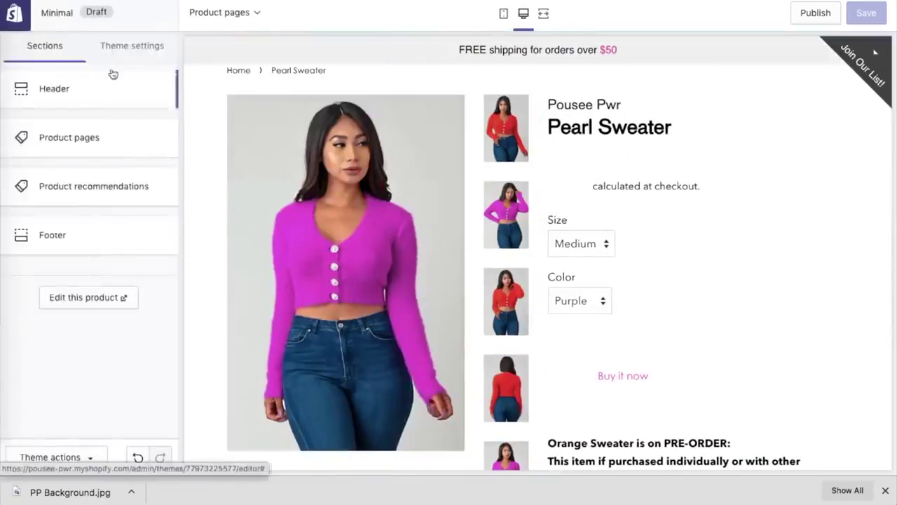
click(132, 42)
click(91, 77)
click(23, 224)
click(23, 340)
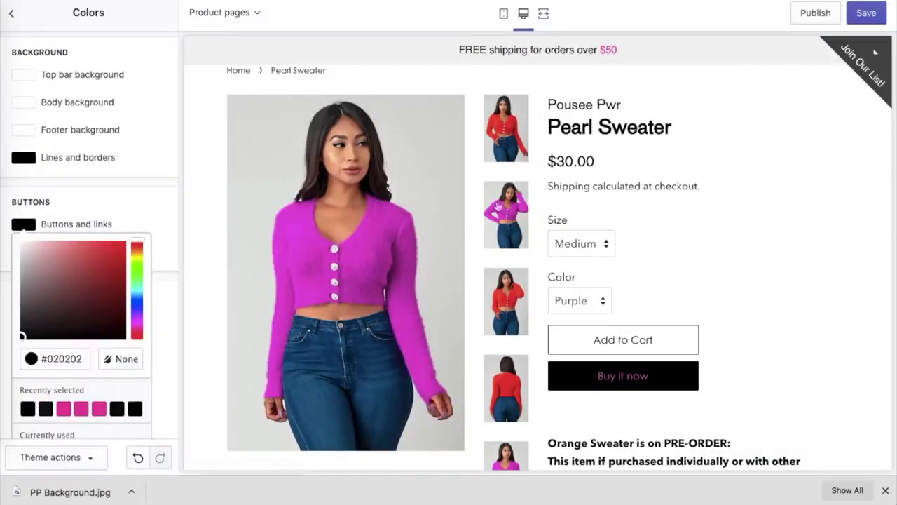
key(super+s)
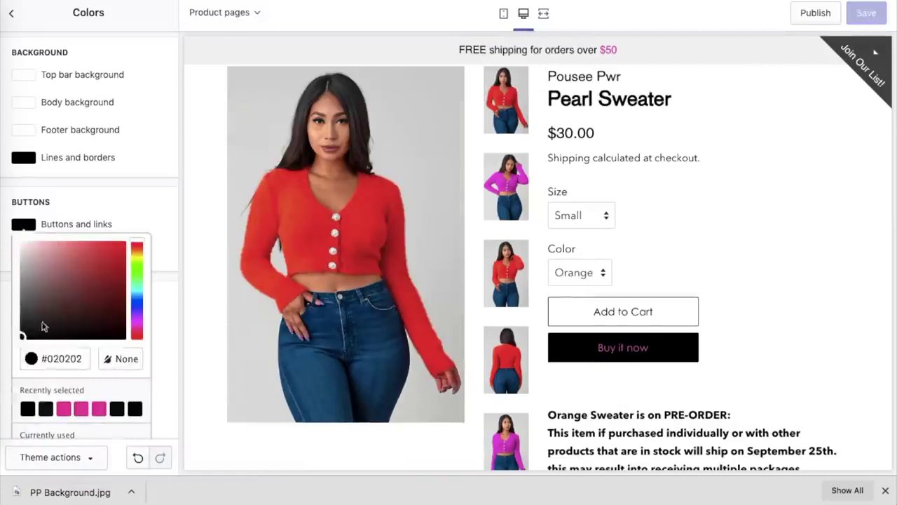
Set the Buttons and links color to pink with white button text, after trying #FFFFFF for the buttons
drag(35, 326, 3, 228)
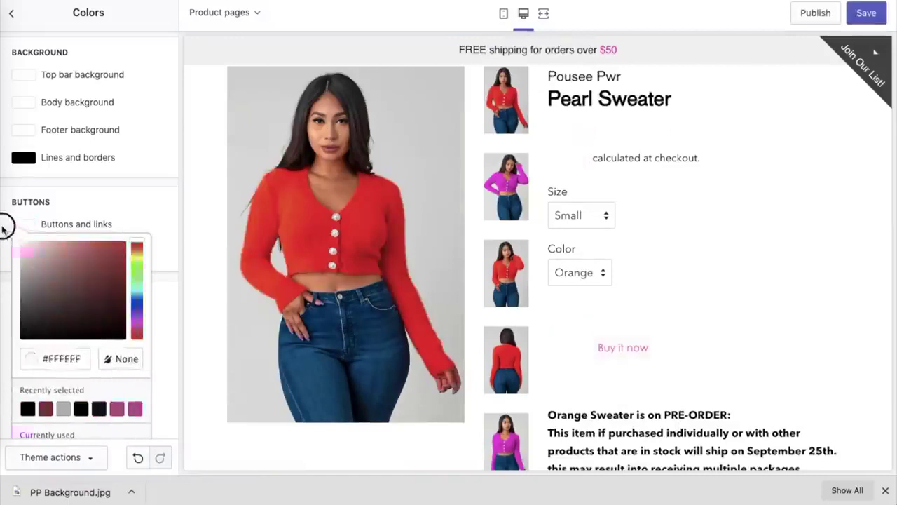
click(116, 408)
scroll(84, 316, down, 1)
click(117, 414)
click(64, 415)
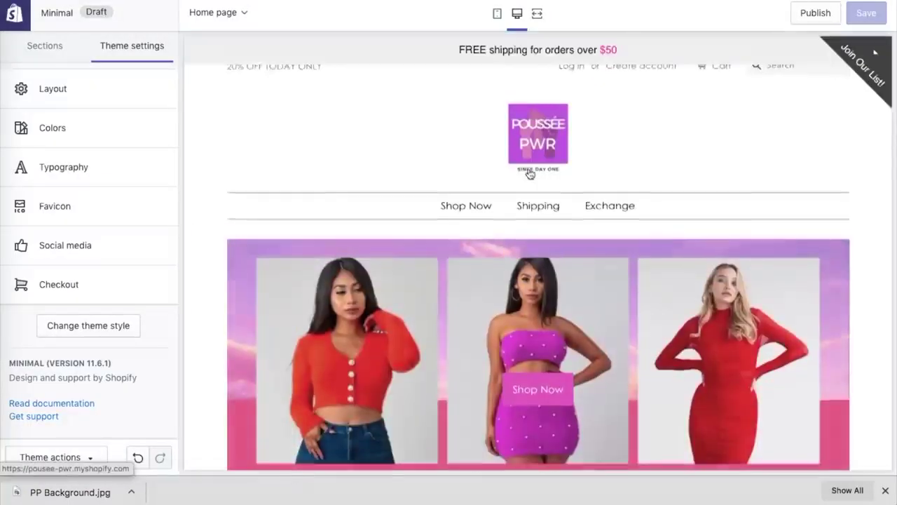
Review the home page preview, going through the slideshow banners, the Grand Opening Sale gallery and the sections below
scroll(530, 176, down, 5)
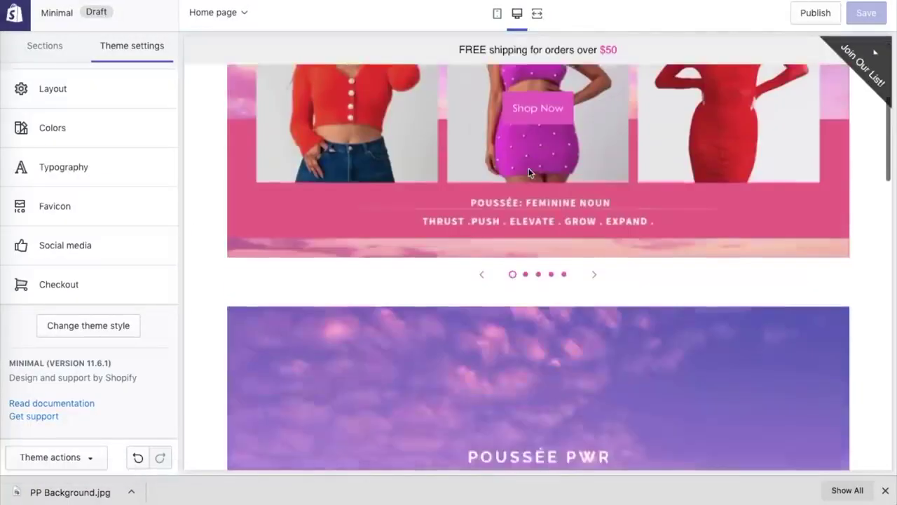
scroll(531, 174, up, 2)
click(596, 386)
click(597, 386)
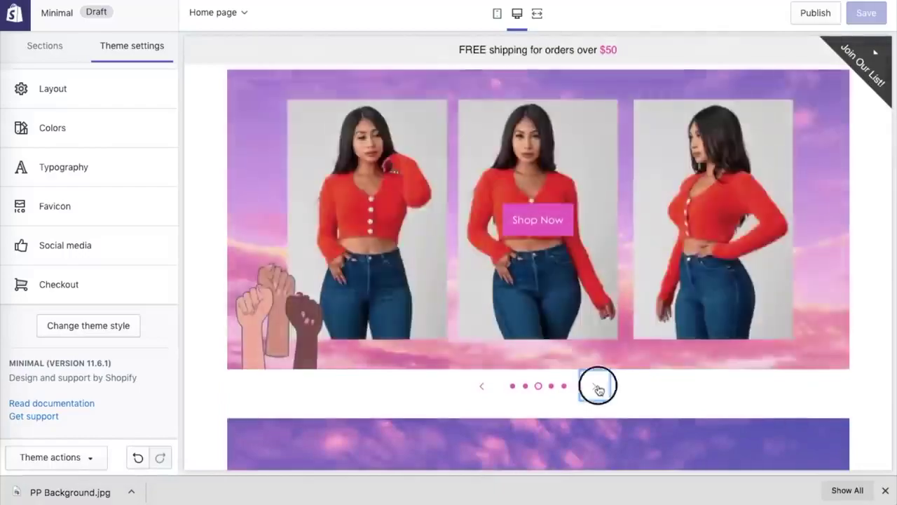
click(597, 386)
click(597, 386)
click(596, 386)
scroll(598, 389, down, 5)
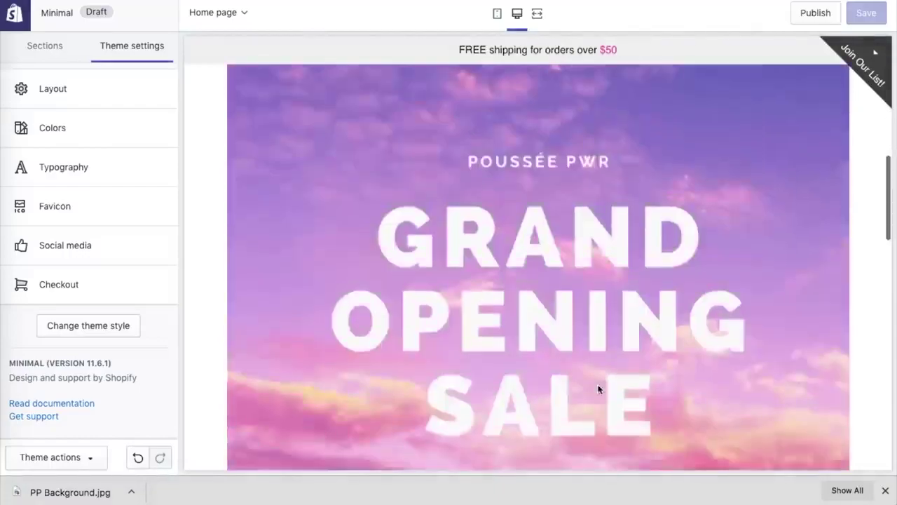
scroll(598, 388, down, 8)
scroll(597, 388, up, 12)
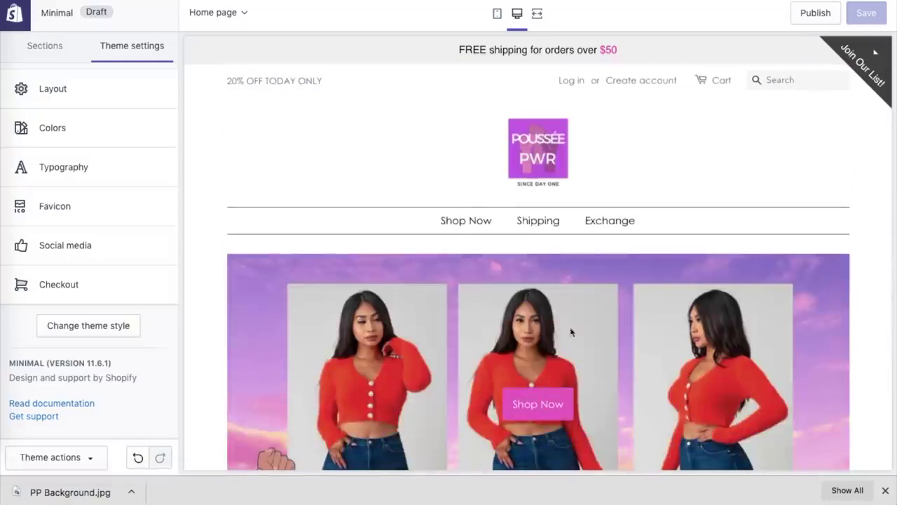
Create a new navigation menu from the theme editor's menu selection and add a linked menu item named Shop Now
click(46, 47)
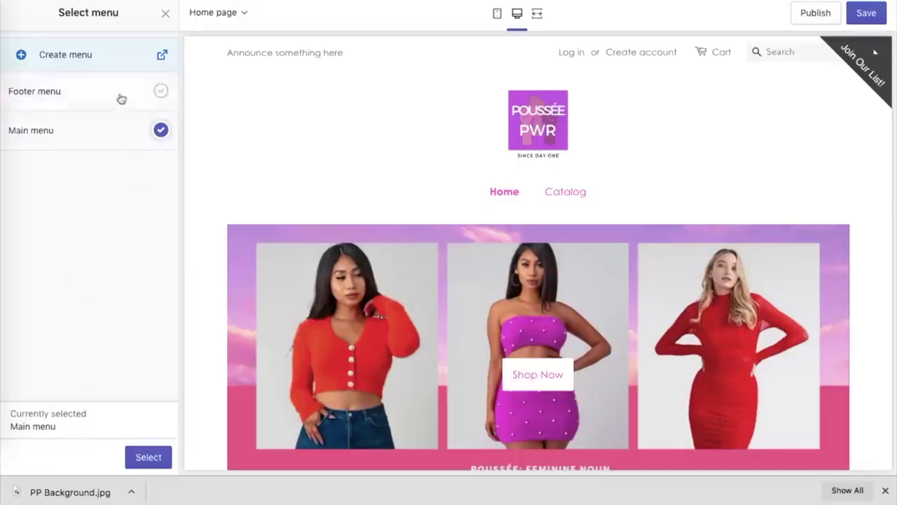
click(85, 54)
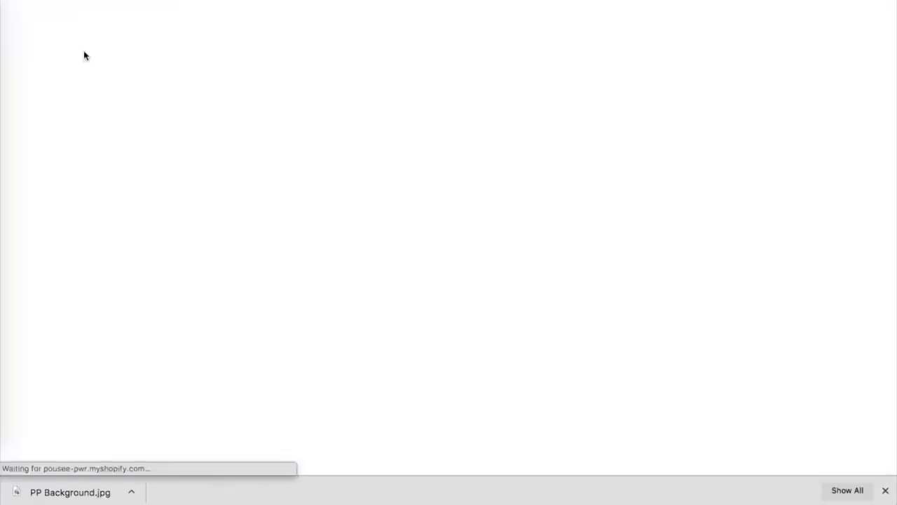
click(281, 311)
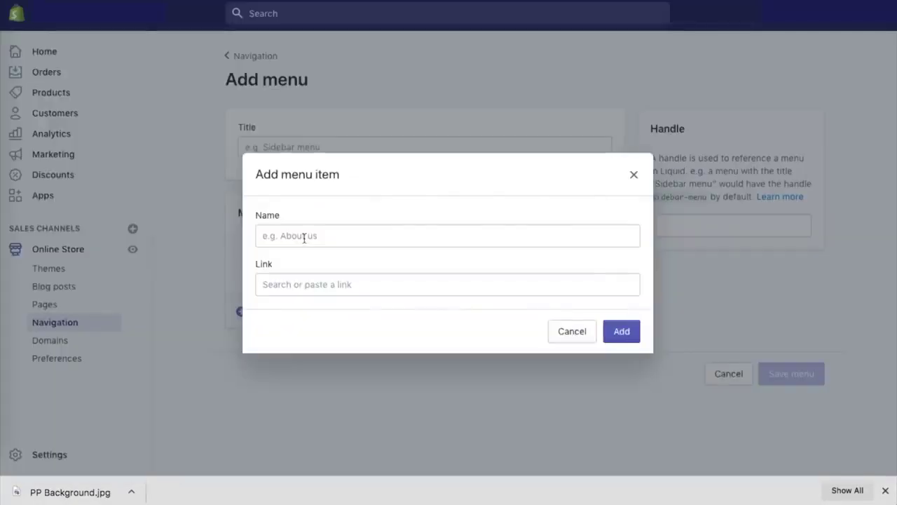
click(347, 284)
scroll(347, 213, down, 2)
scroll(347, 194, up, 2)
click(324, 118)
click(324, 112)
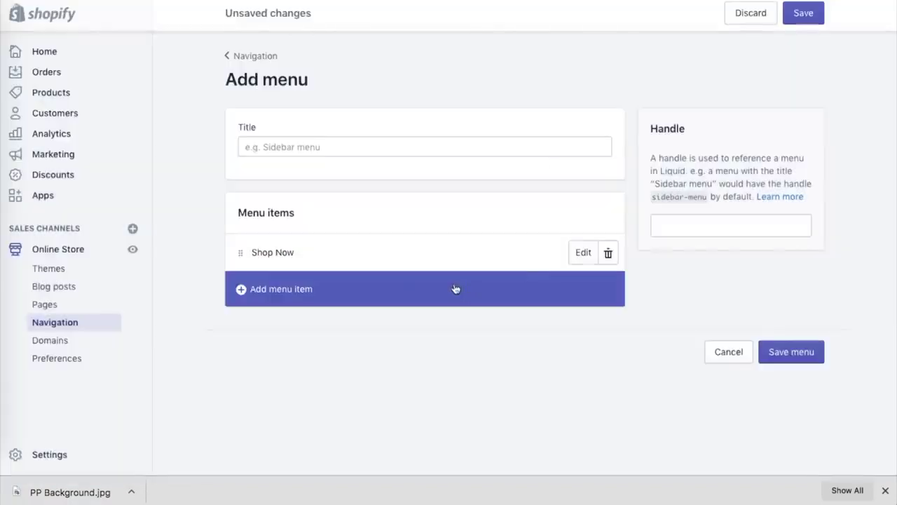
Add a menu item named Shipping linked to the Shipping Policy
click(294, 289)
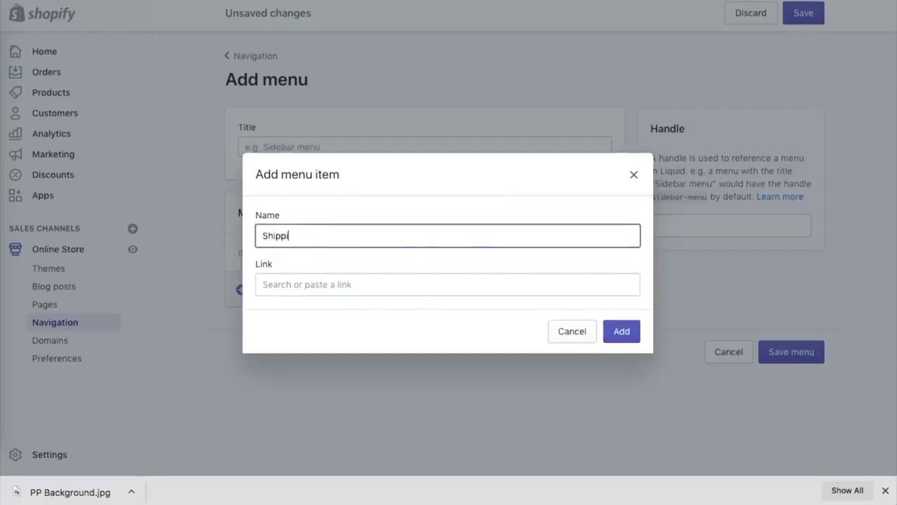
click(307, 281)
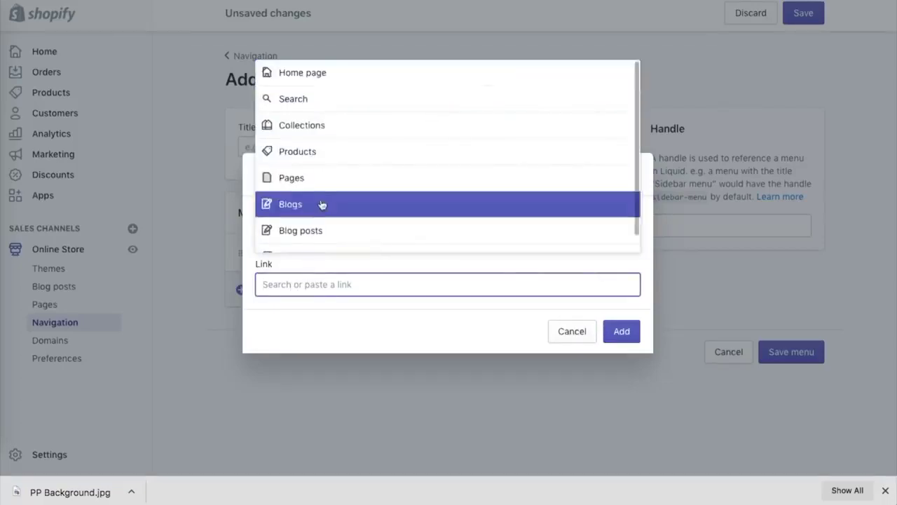
scroll(318, 191, down, 1)
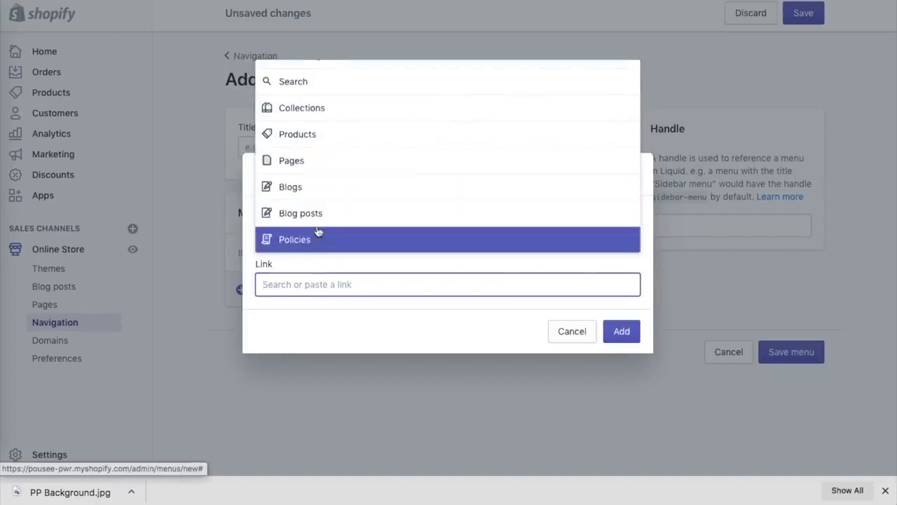
click(317, 235)
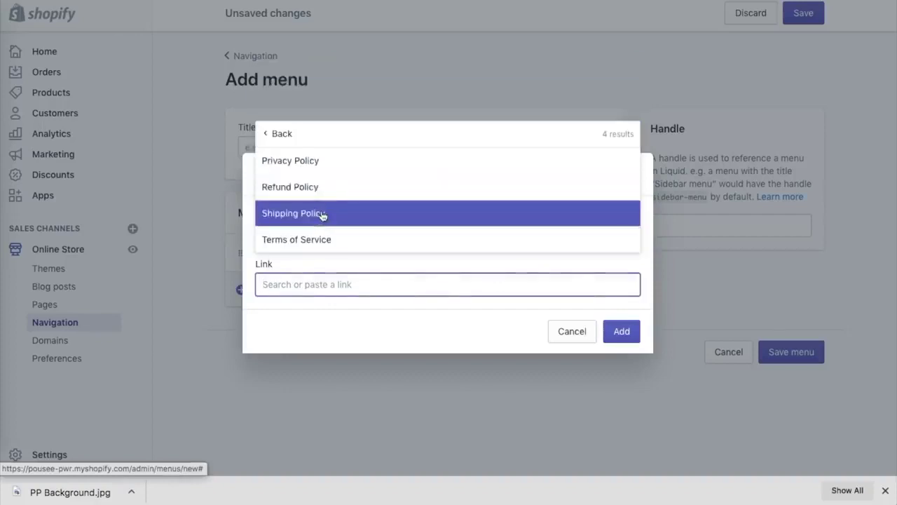
click(322, 213)
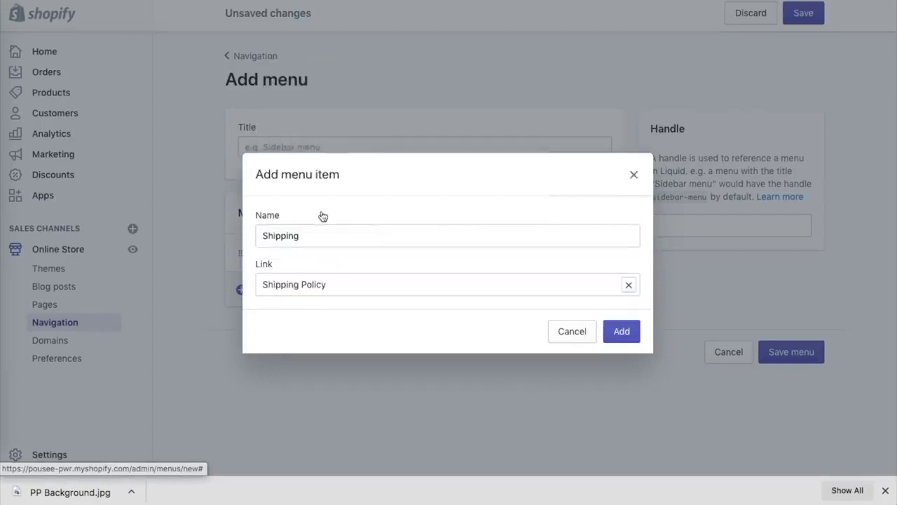
click(610, 331)
Add a menu item named Exchange linked to the Refund Policy and give the new menu the title Menu
click(267, 337)
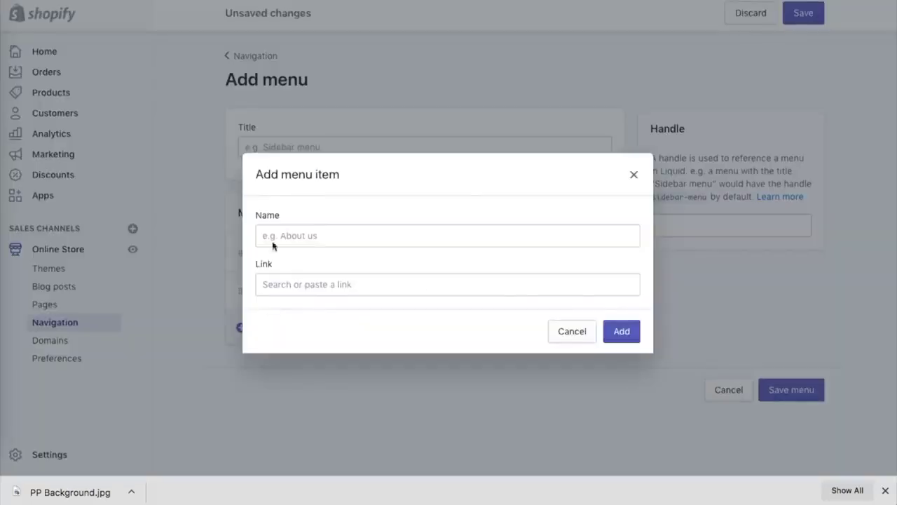
click(303, 275)
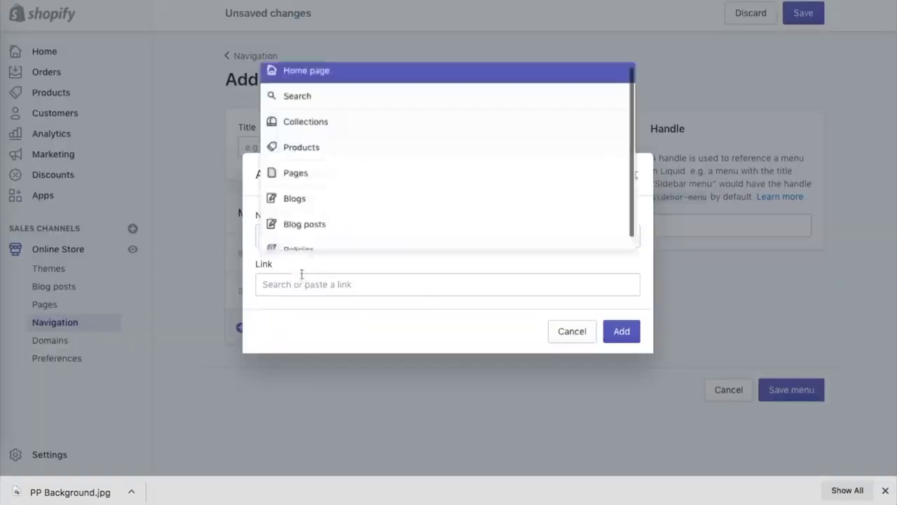
click(301, 239)
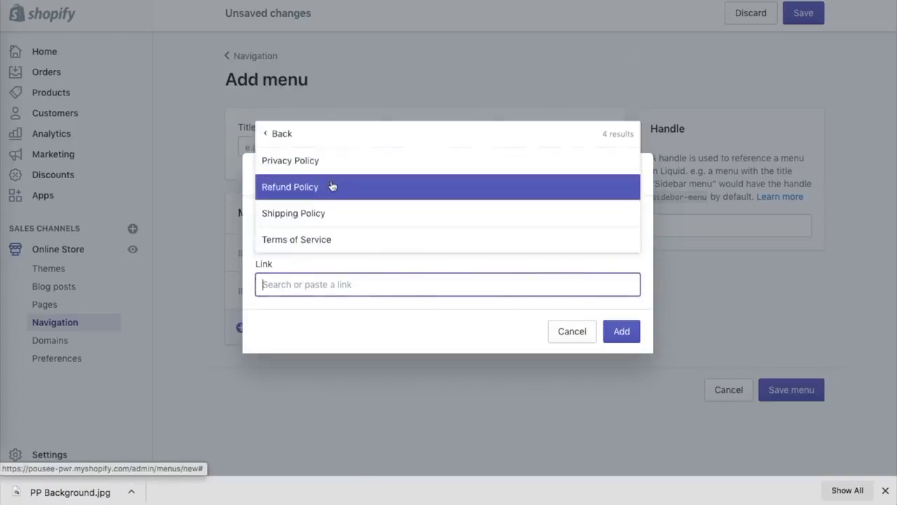
click(332, 186)
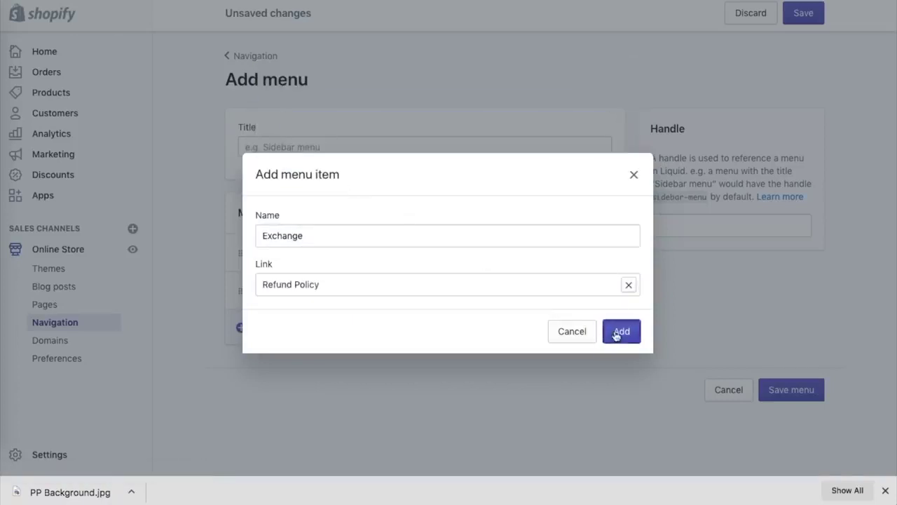
click(621, 331)
click(421, 147)
text(Menu)
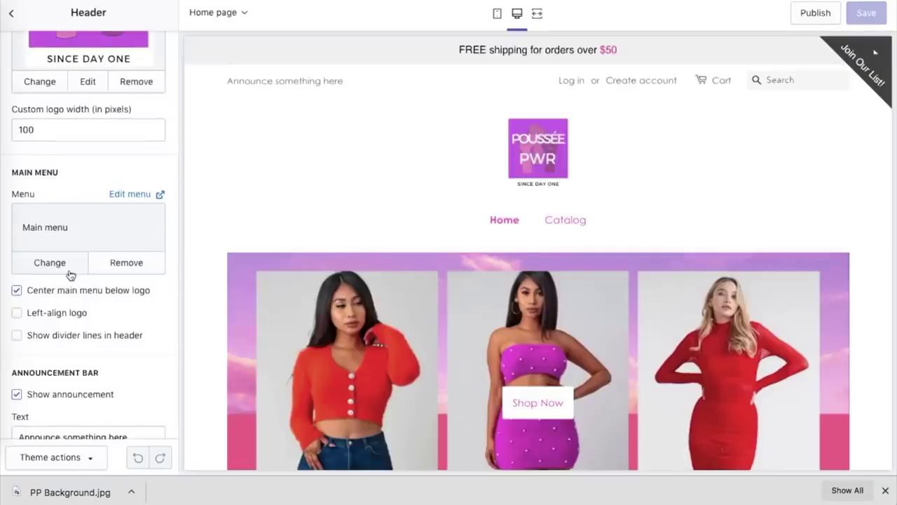
Show divider lines in the header, keep the main menu centered below the logo after trying a left-aligned logo, and save the theme
click(17, 290)
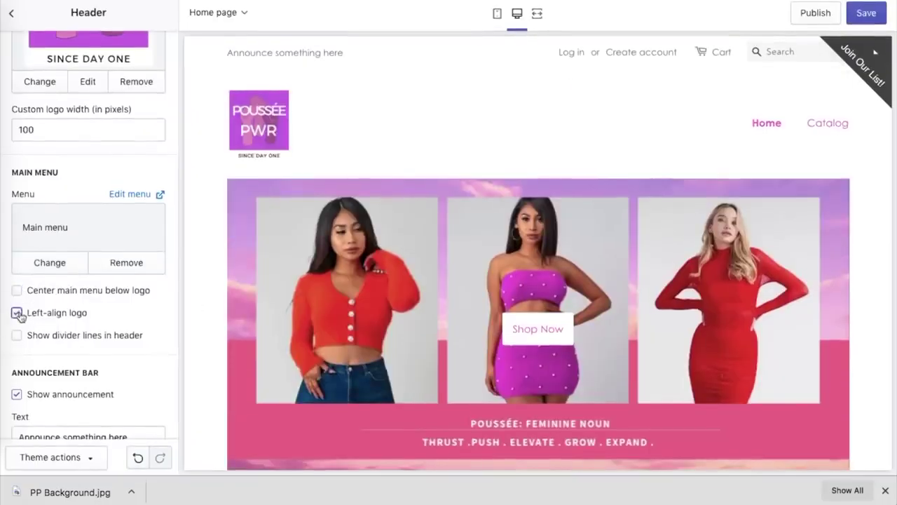
click(17, 290)
click(16, 312)
click(17, 335)
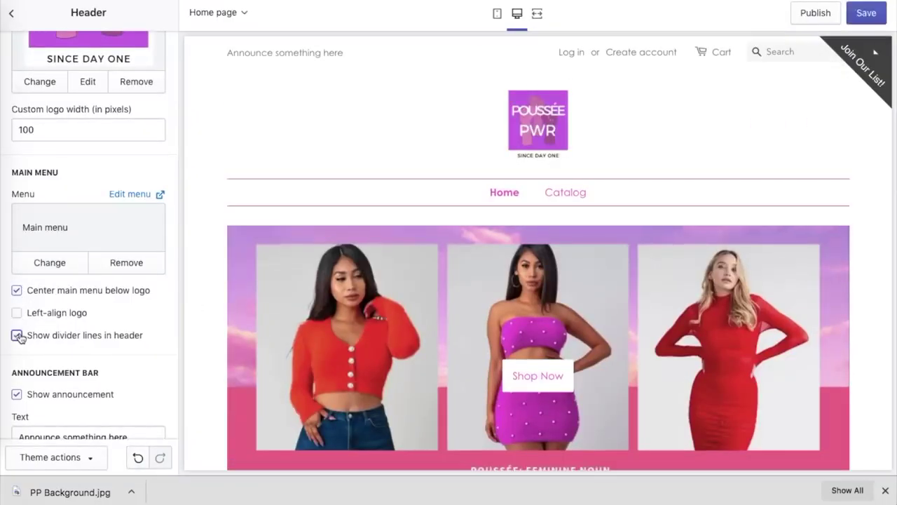
scroll(62, 343, down, 2)
key(ctrl+s)
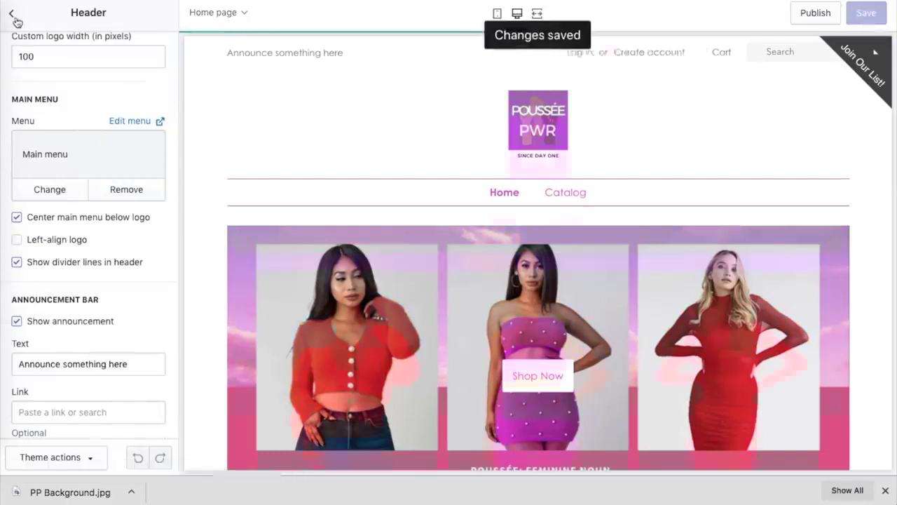
Use the custom menu named Menu as the header's main menu instead of the default one
click(11, 12)
click(130, 45)
click(53, 128)
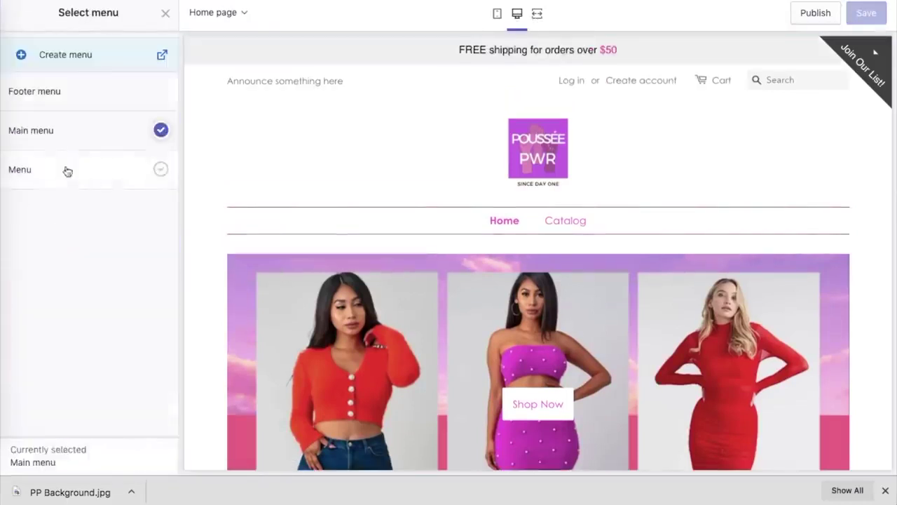
click(66, 171)
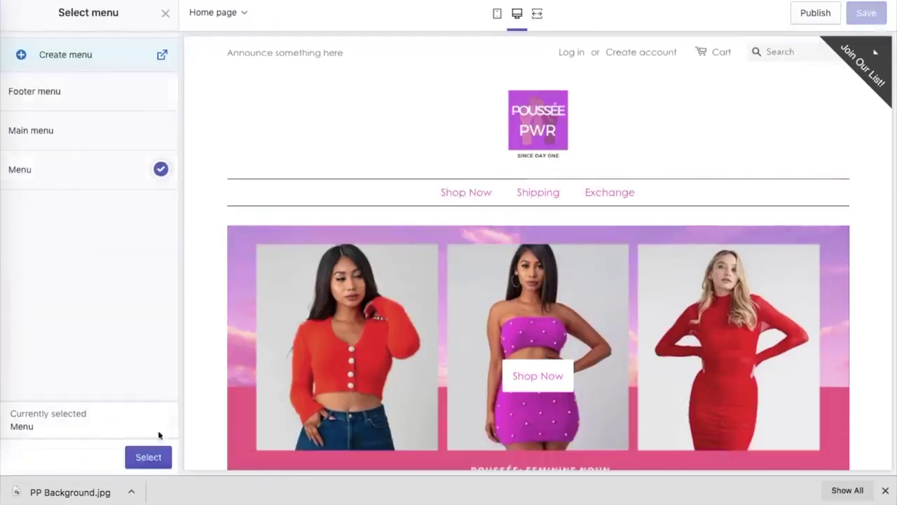
click(143, 457)
scroll(136, 296, down, 2)
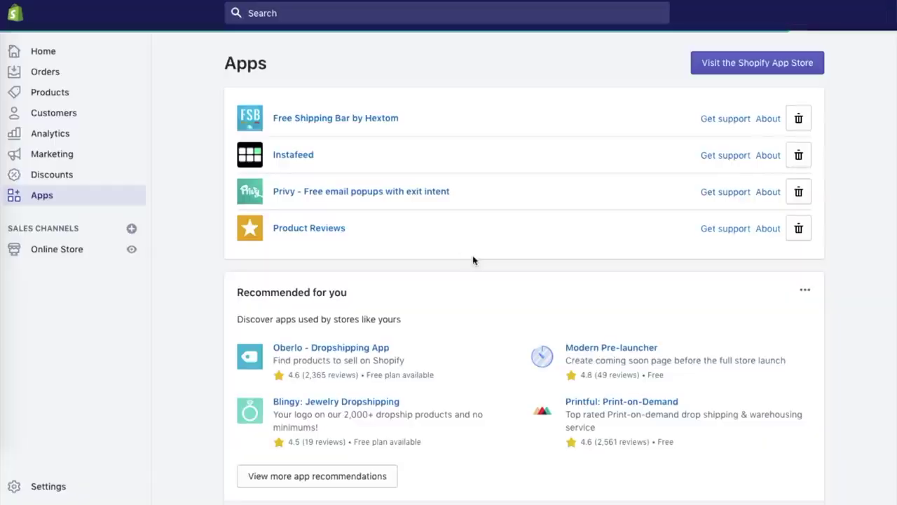
Open the Product Reviews app and show the instructions for adding the star ratings badge to collection pages
click(305, 229)
scroll(611, 174, down, 2)
scroll(611, 176, down, 5)
scroll(611, 175, down, 1)
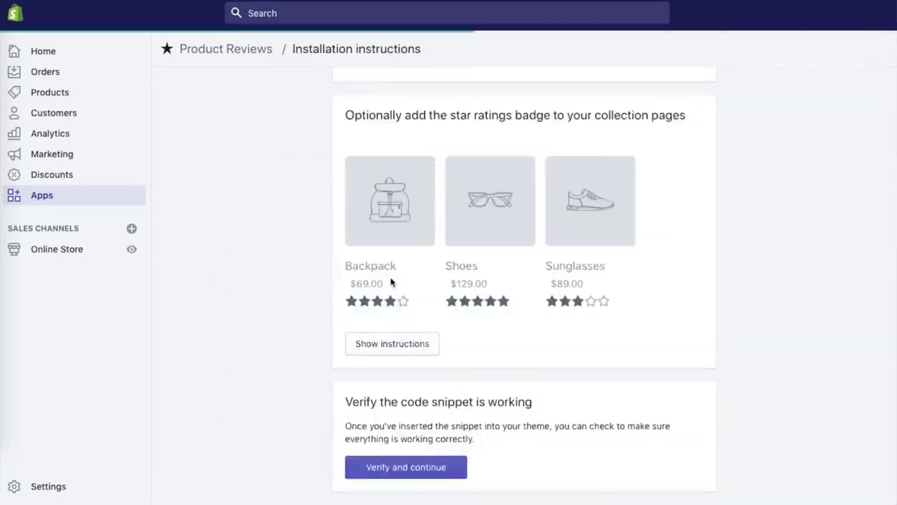
scroll(390, 283, down, 2)
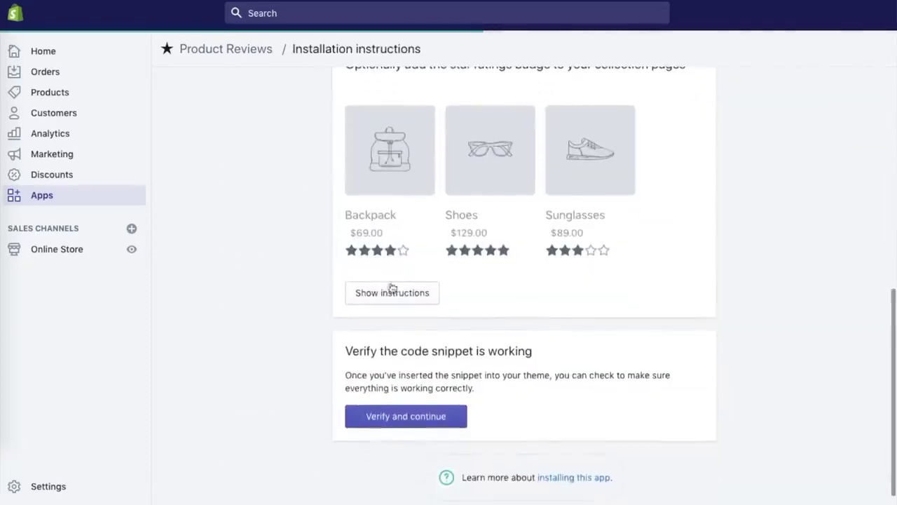
click(391, 293)
Examine the badge code snippet and the example showing where to paste it in snippets/product-grid-item.liquid
scroll(392, 287, down, 2)
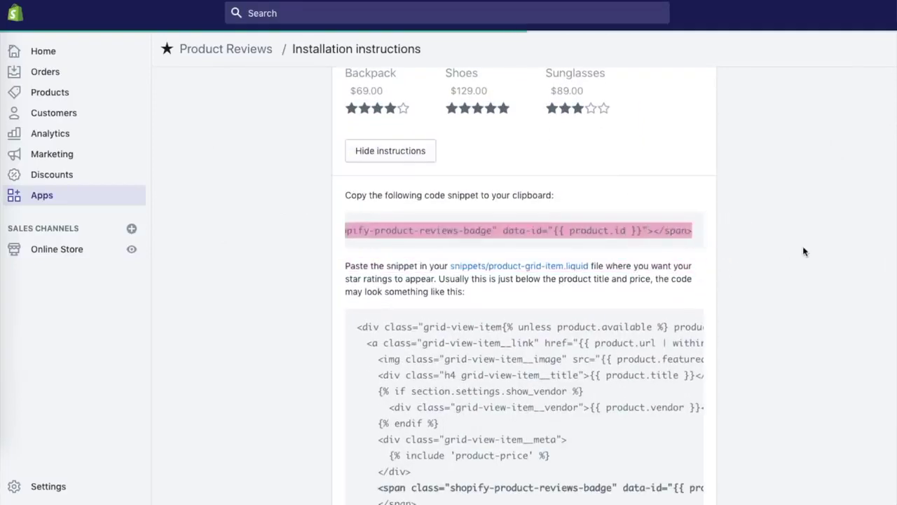
scroll(804, 251, down, 2)
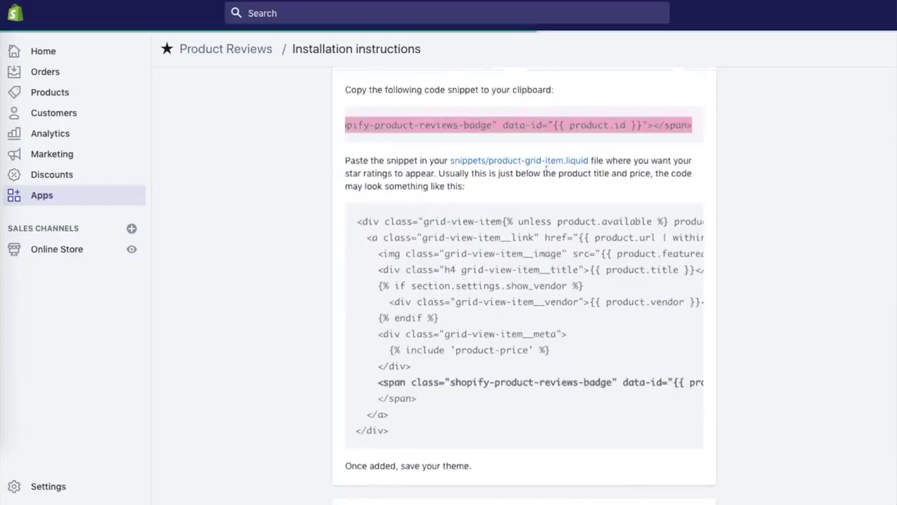
click(543, 162)
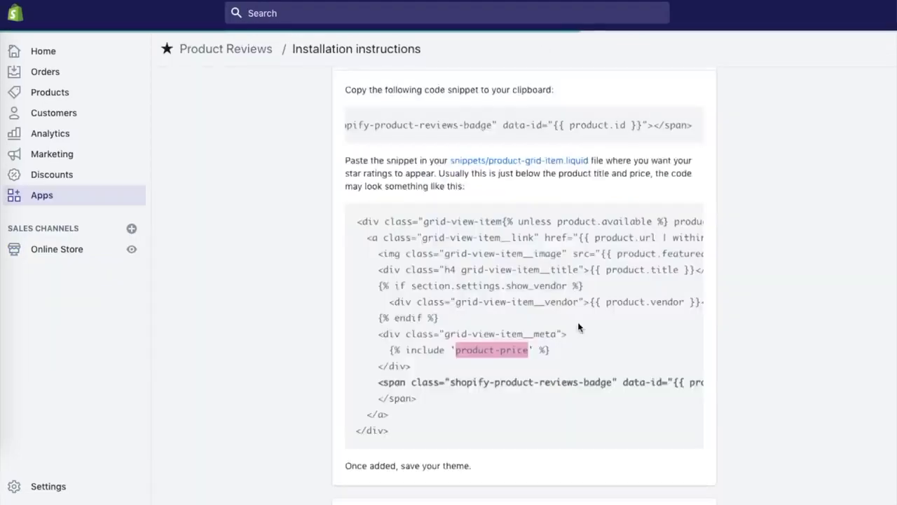
scroll(581, 330, down, 3)
click(441, 403)
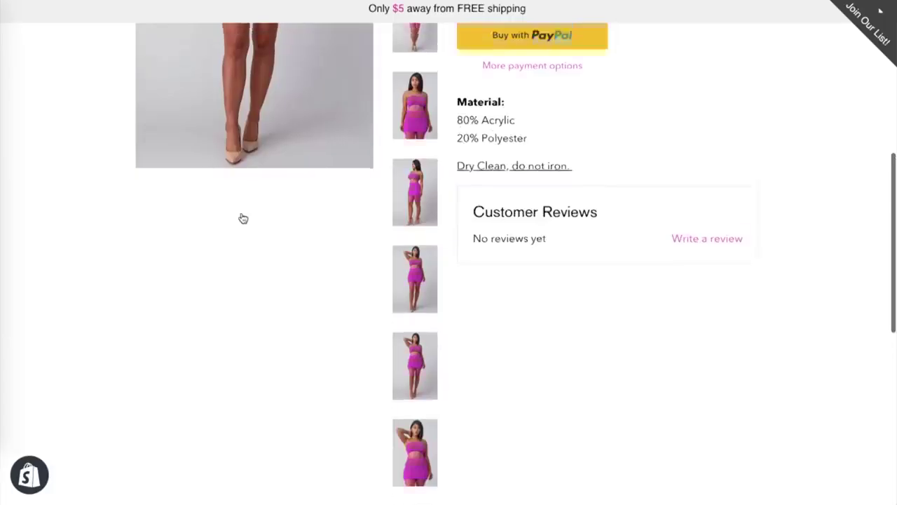
Examine the Customer Reviews section on the storefront page of the purple two-piece outfit
scroll(240, 216, up, 3)
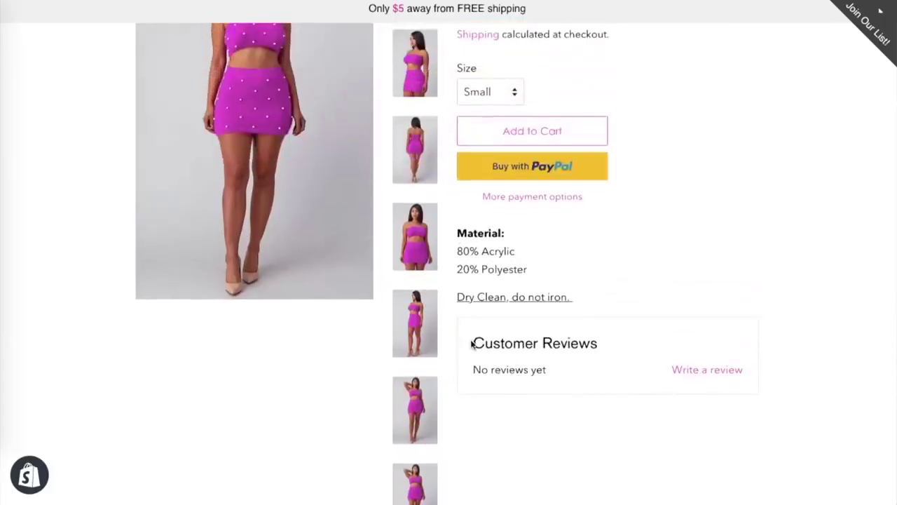
drag(475, 343, 737, 370)
click(767, 375)
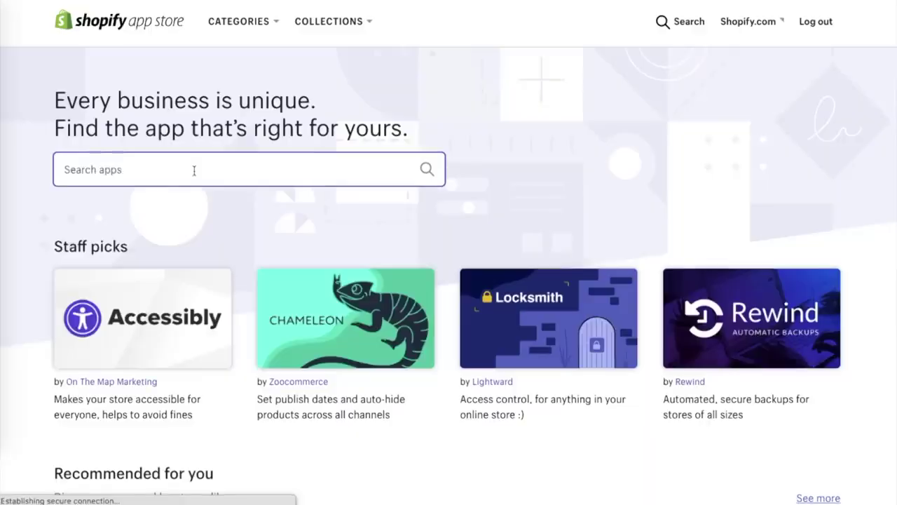
Search the Shopify App Store for free shipping bar and open Free Shipping Bar by Hextom
click(194, 168)
text(free shipping)
click(193, 238)
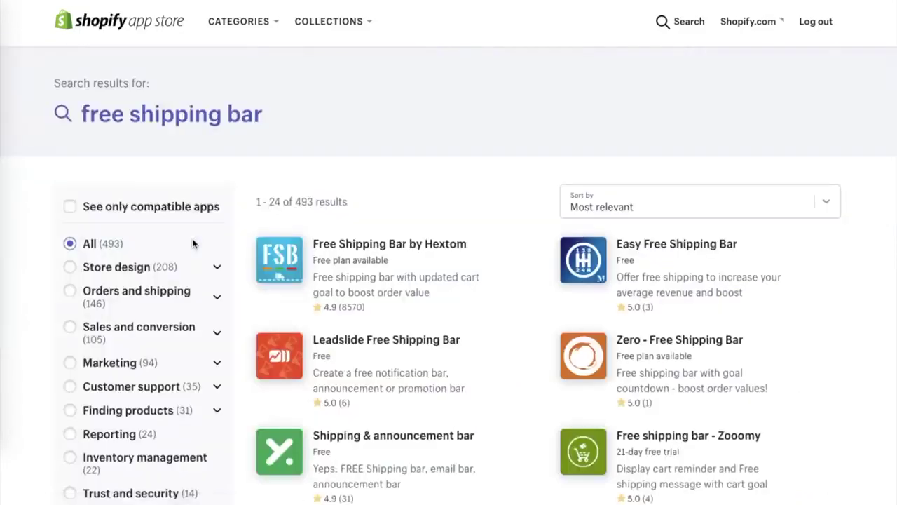
scroll(386, 248, down, 3)
click(379, 175)
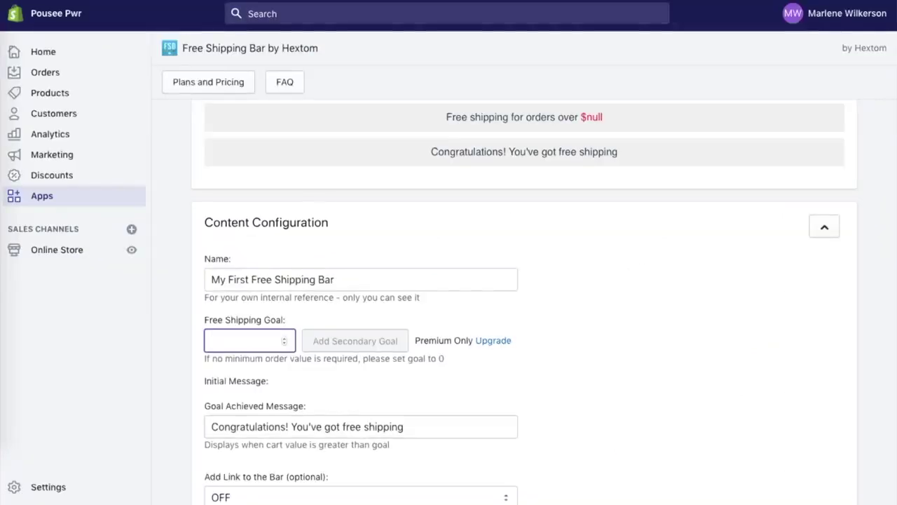
Set the free shipping goal to 50 and the goal achieved message to "You got free Shipping!"
text(50)
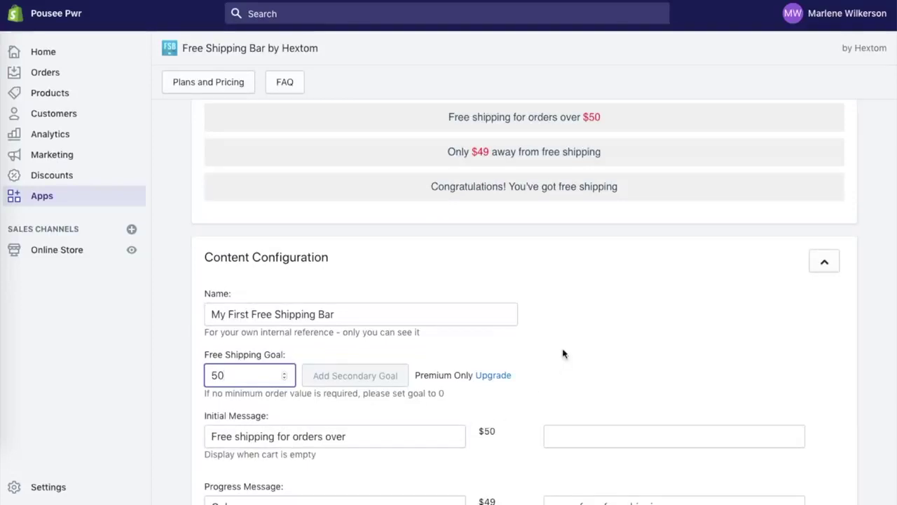
scroll(563, 353, down, 5)
click(356, 280)
drag(404, 280, 136, 281)
text(You )
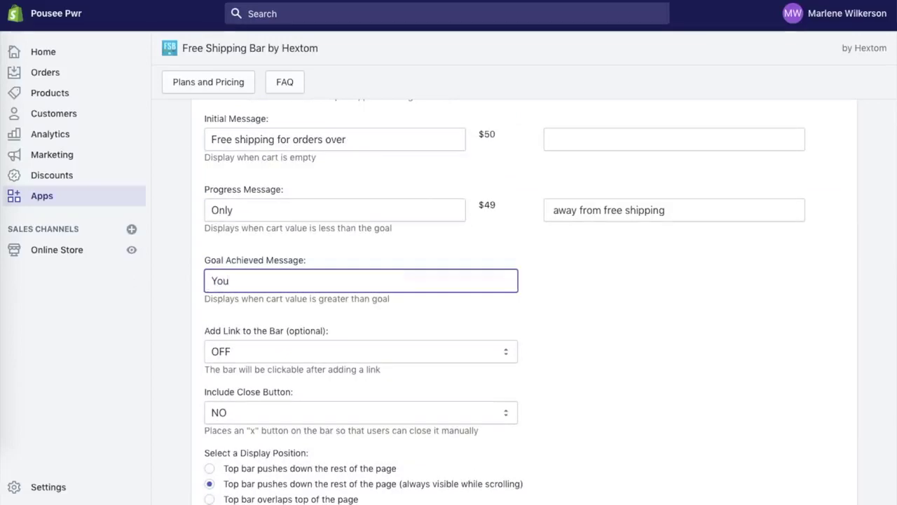
text(got free Shipping!)
scroll(367, 262, up, 5)
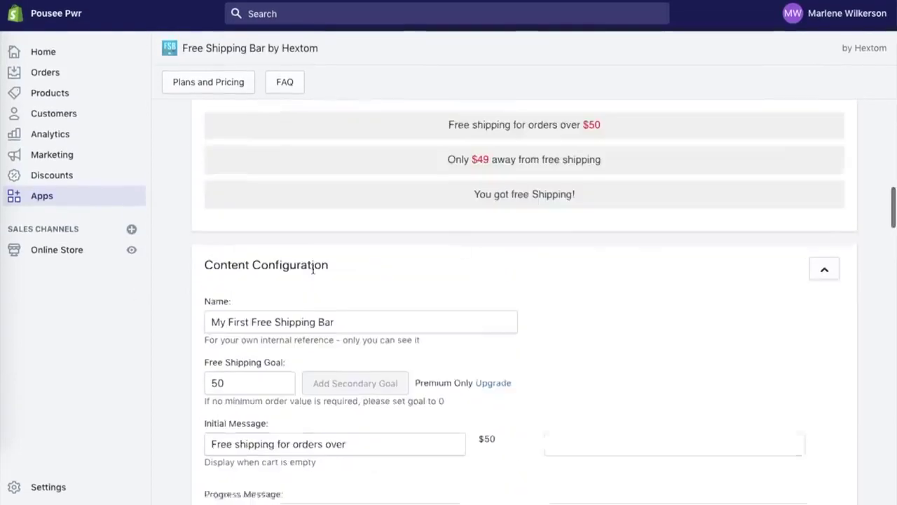
Change the second part of the progress message to "away from FREE shipping"
scroll(537, 224, down, 4)
click(622, 286)
double_click(622, 286)
text(FREE)
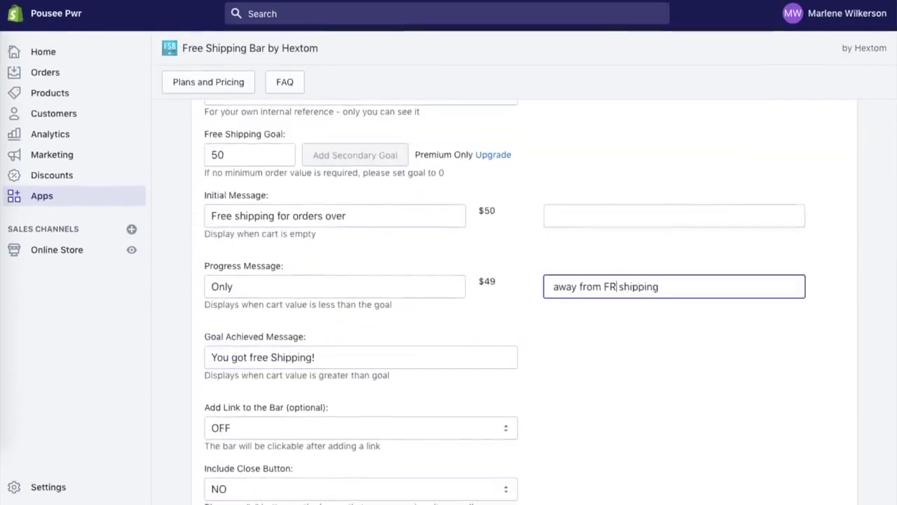
scroll(642, 330, up, 5)
Set the shipping bar's text color to black (#000000) and its special text color to pink, and go through the remaining bar settings
scroll(641, 329, down, 8)
click(434, 214)
click(652, 213)
click(717, 241)
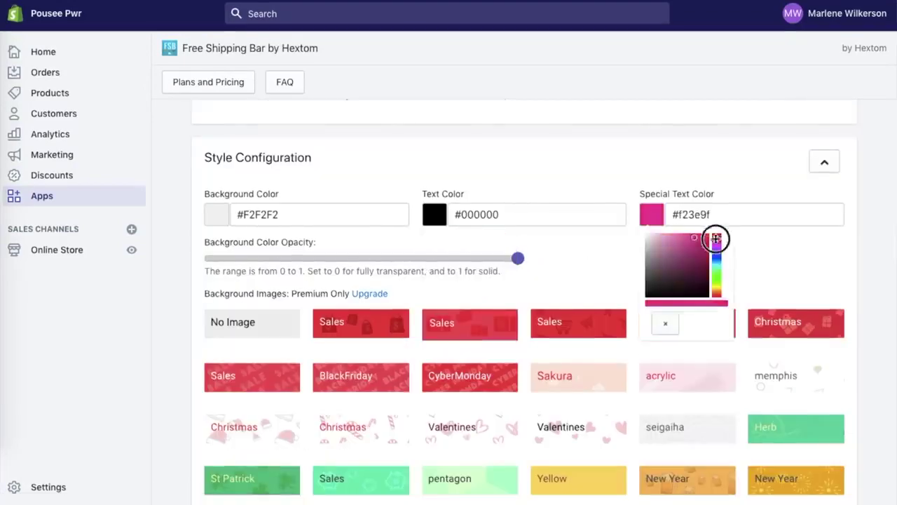
scroll(620, 275, down, 5)
scroll(620, 275, down, 15)
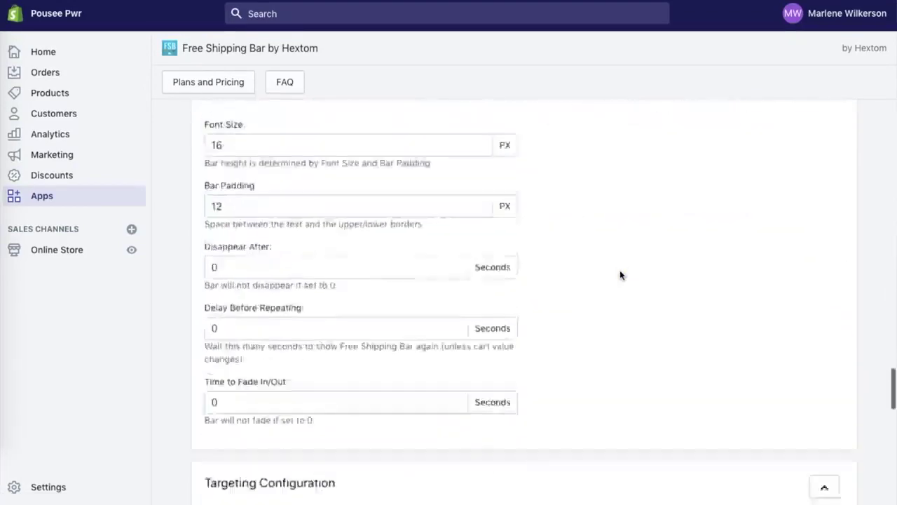
click(822, 394)
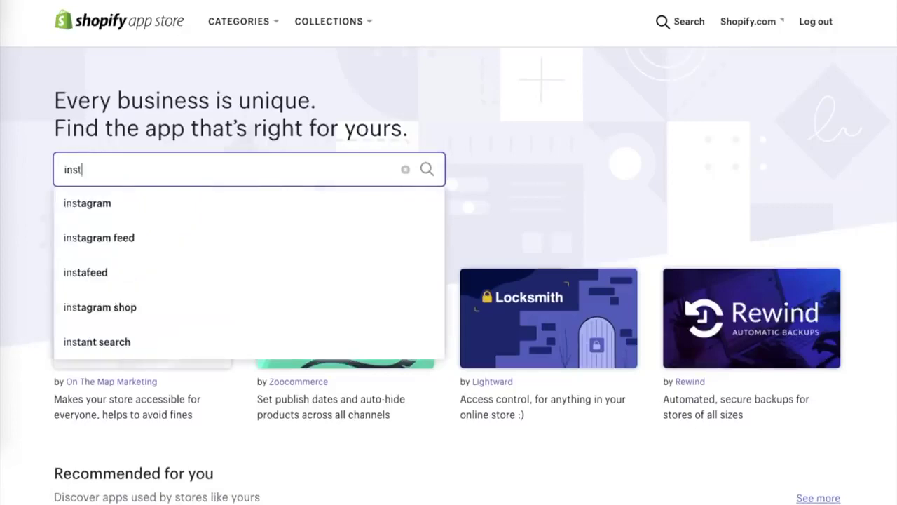
Search the Shopify App Store for instafeed, open the Instafeed - Instagram Feed listing and look through its media gallery
text(a)
click(275, 270)
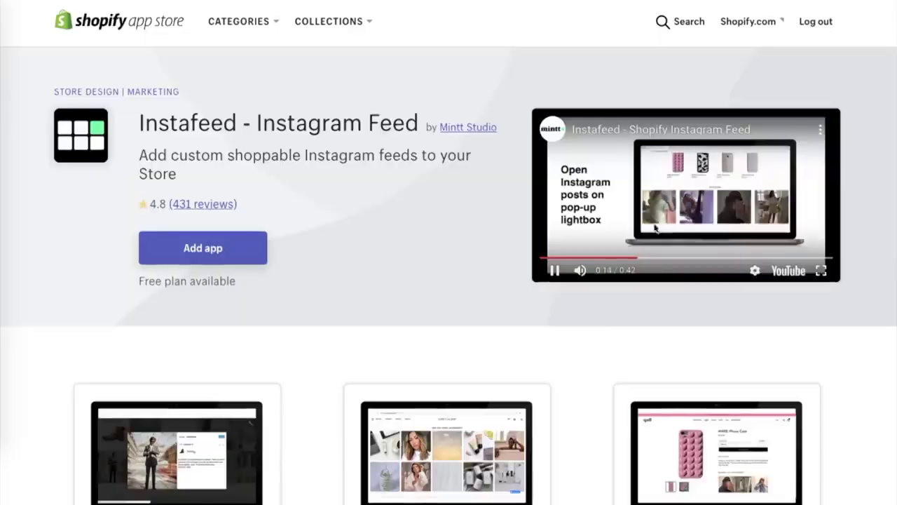
scroll(597, 324, down, 13)
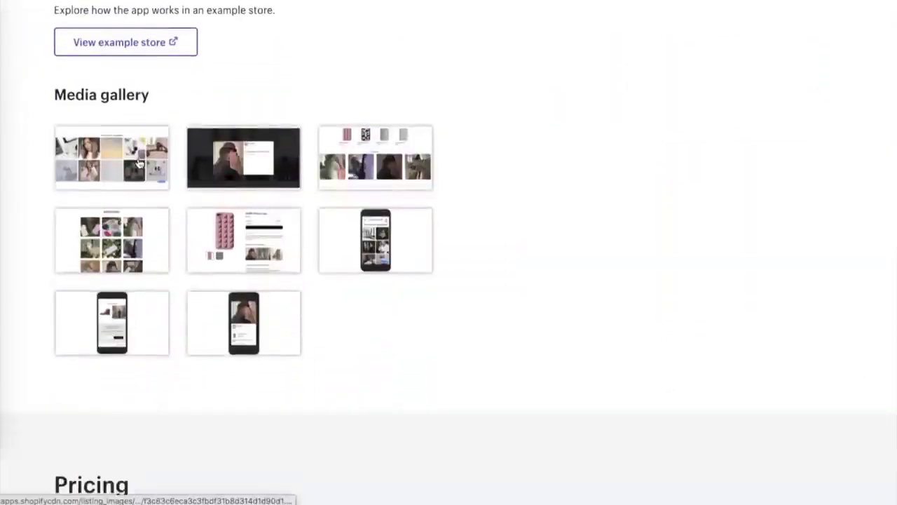
View the enlarged Instafeed media gallery images one by one, from the first feed example to the final mobile preview, and close the viewer
click(138, 163)
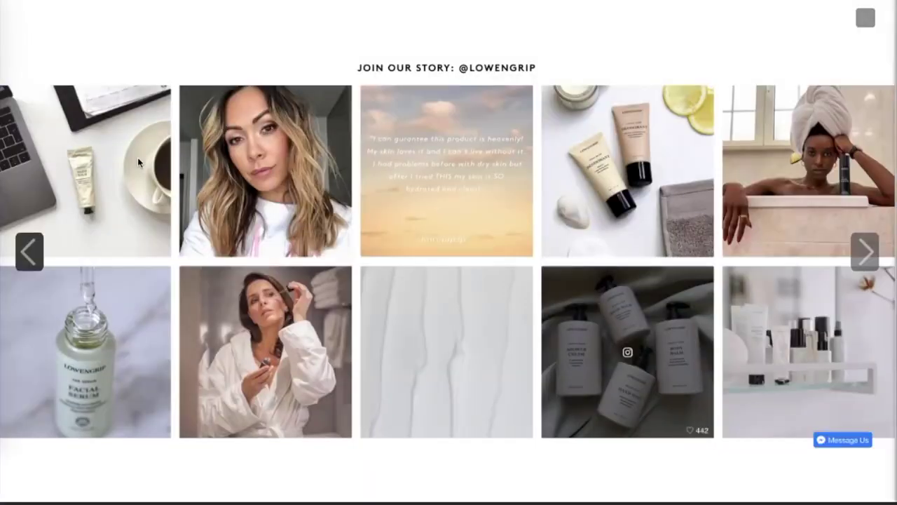
key(Right)
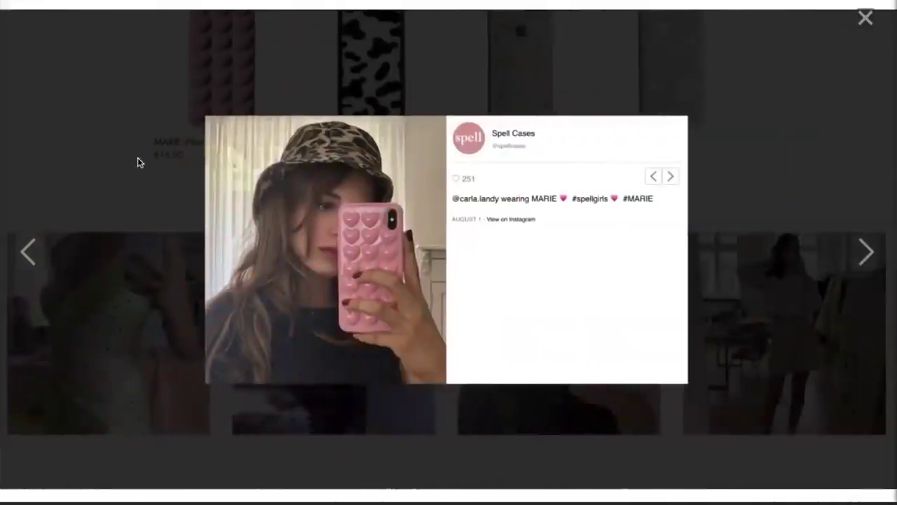
key(Right)
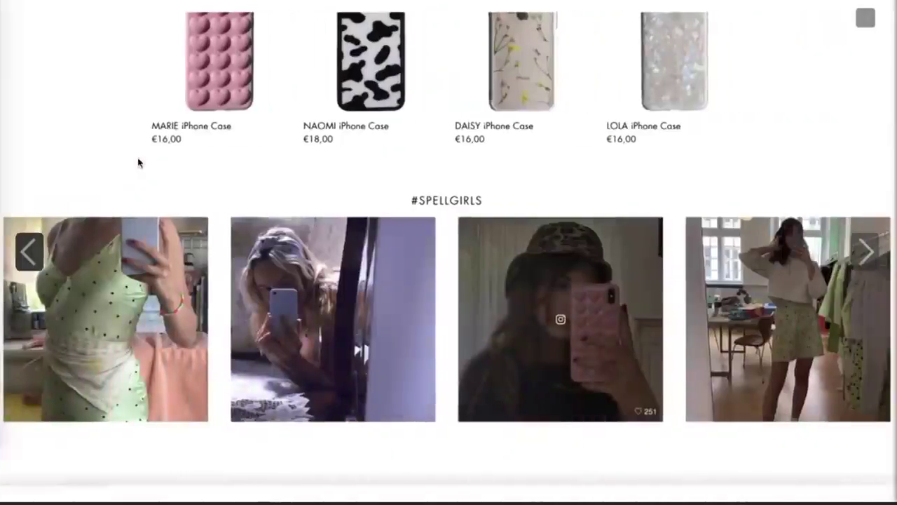
key(Right)
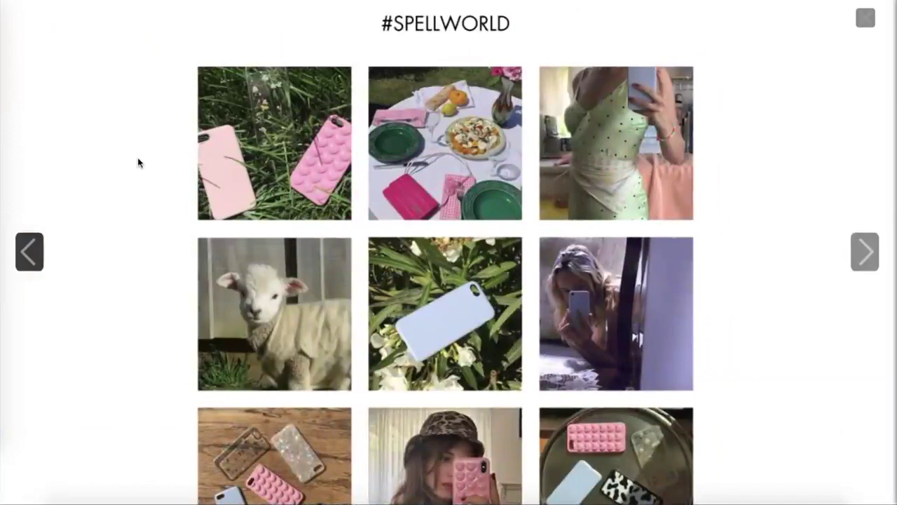
key(Right)
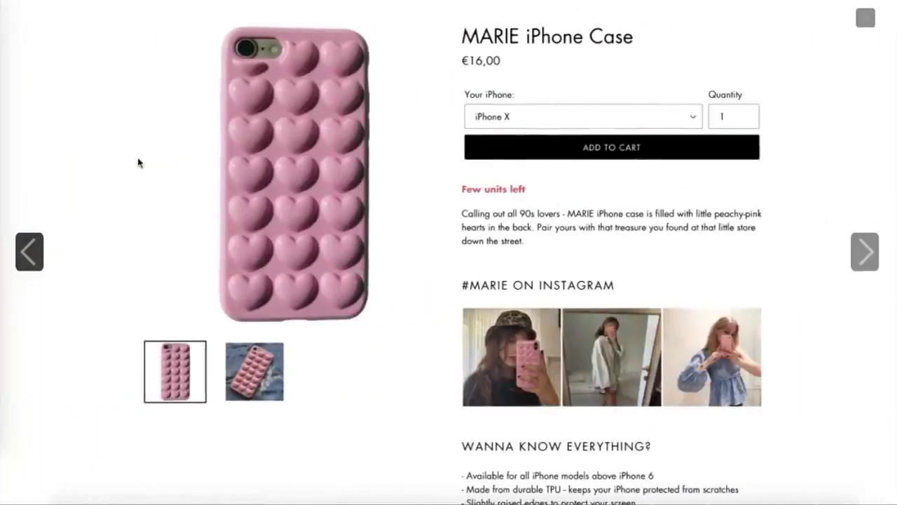
key(Right)
key(Right)
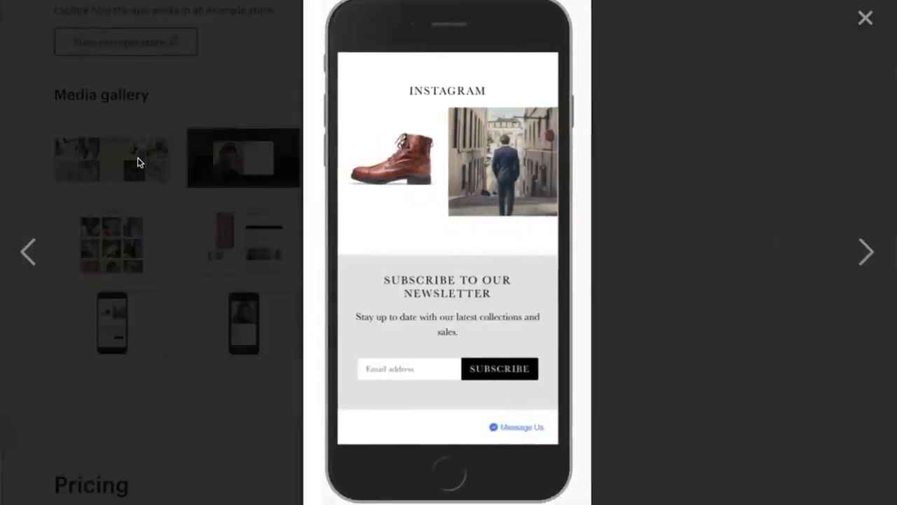
key(Right)
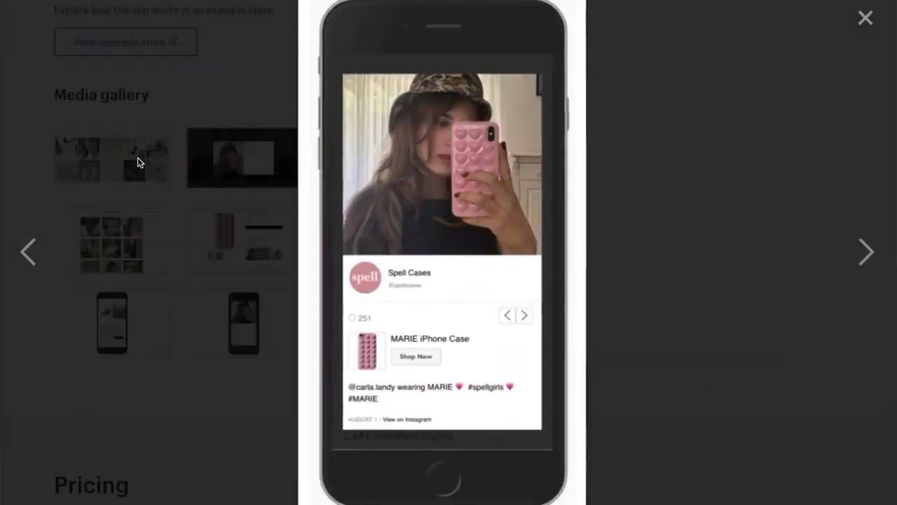
click(855, 19)
Return to the Shopify App Store home page, search for email marketing and look through the suggested apps
scroll(615, 178, up, 15)
click(191, 249)
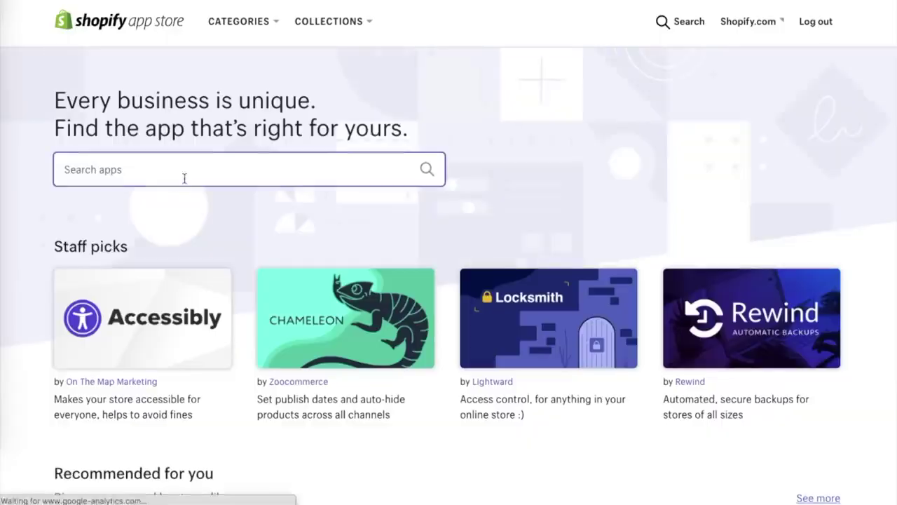
click(184, 176)
text(email ma)
click(180, 203)
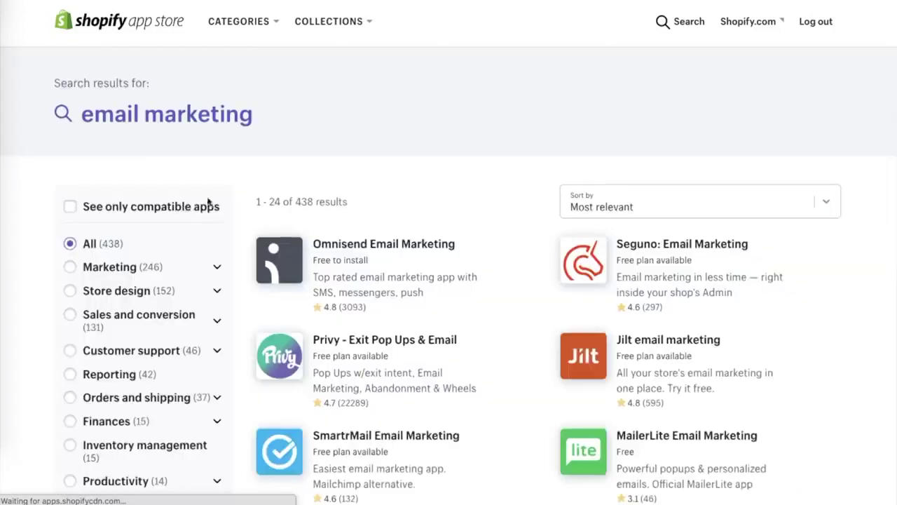
scroll(467, 225, down, 2)
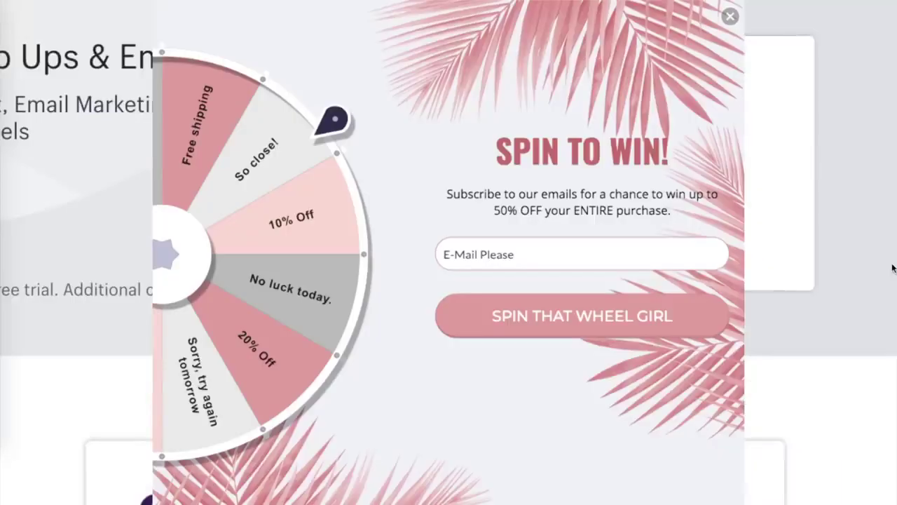